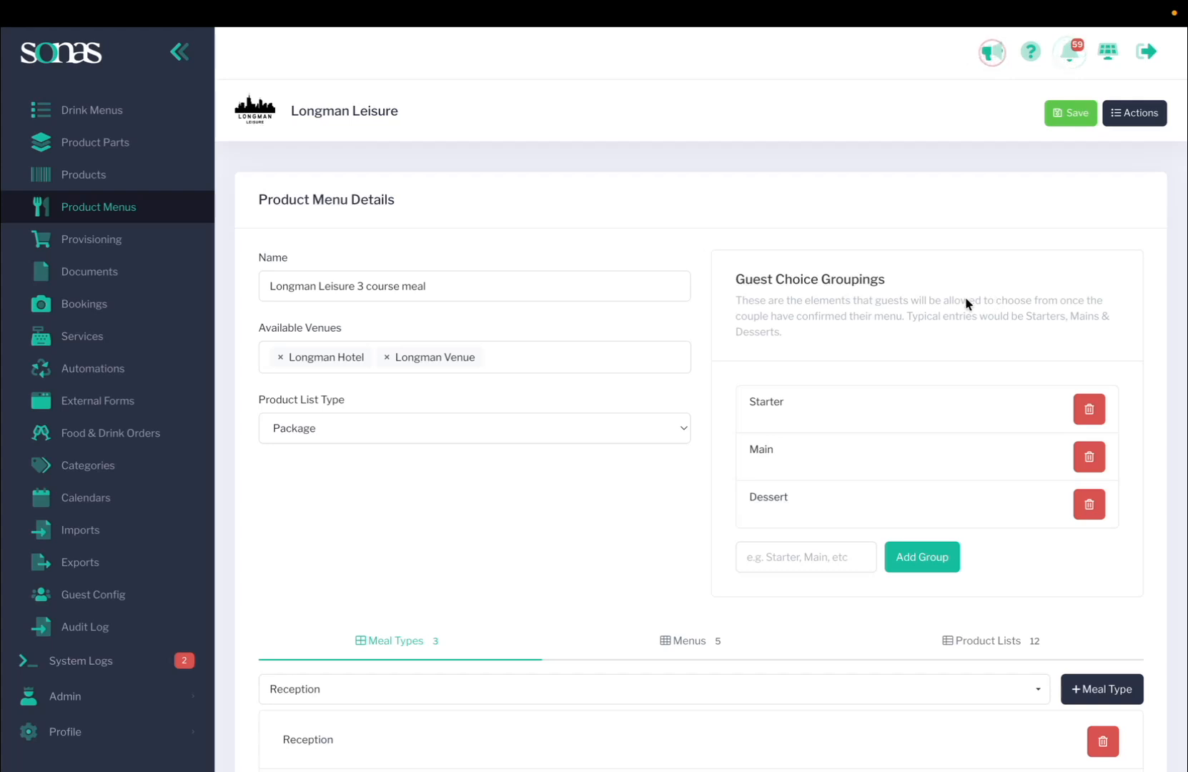
- Show the Wedding Breakfast meal type in the 3 course meal product menu
scroll(835, 461, down, 4)
scroll(362, 436, up, 3)
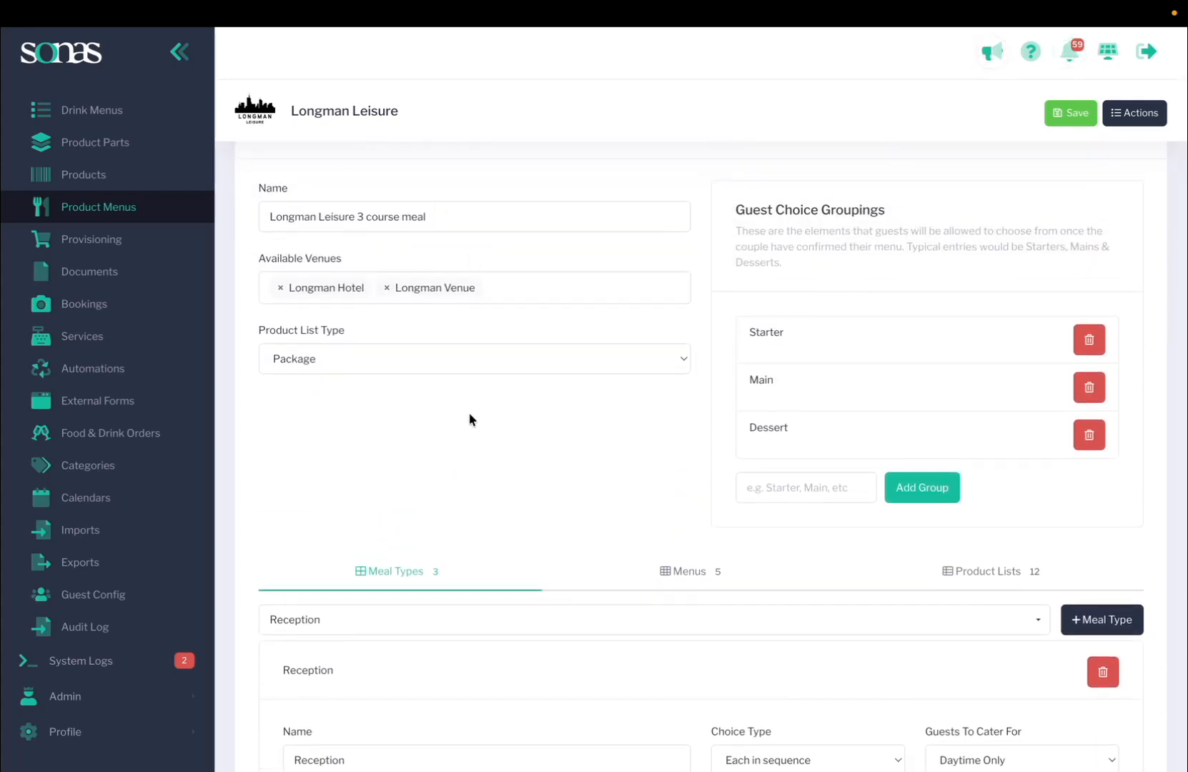
scroll(468, 420, down, 3)
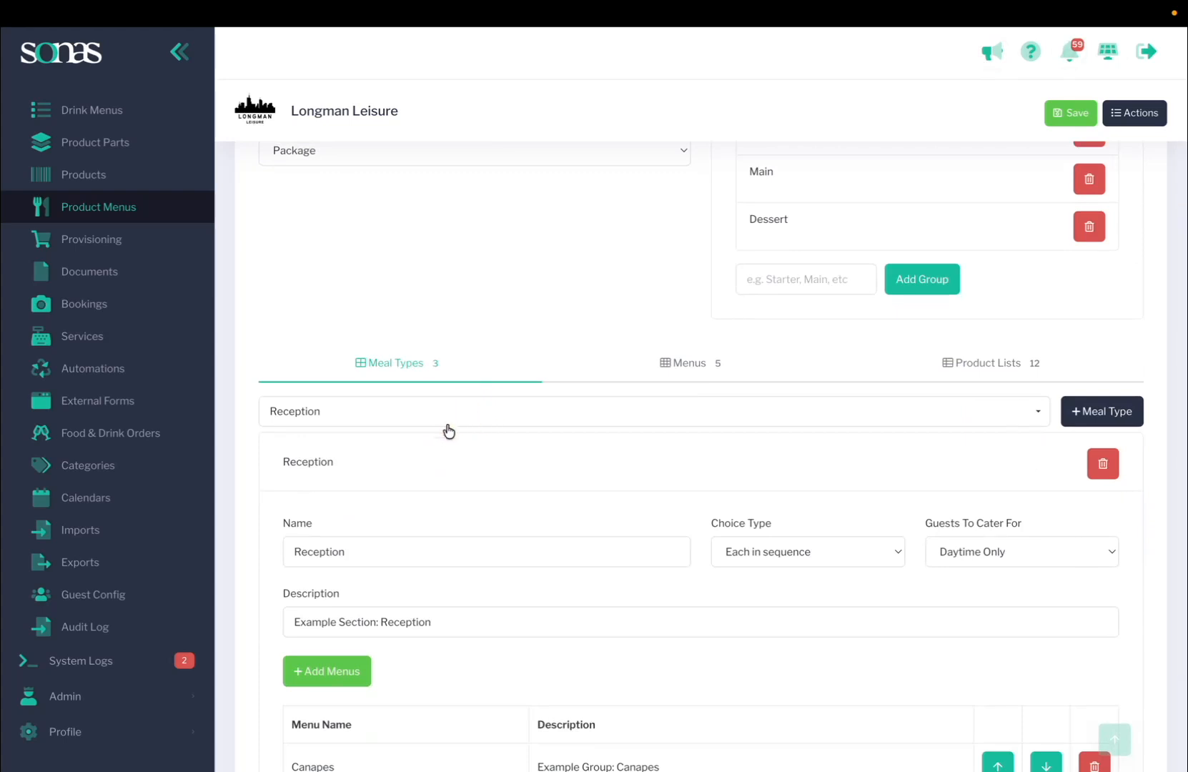
click(449, 419)
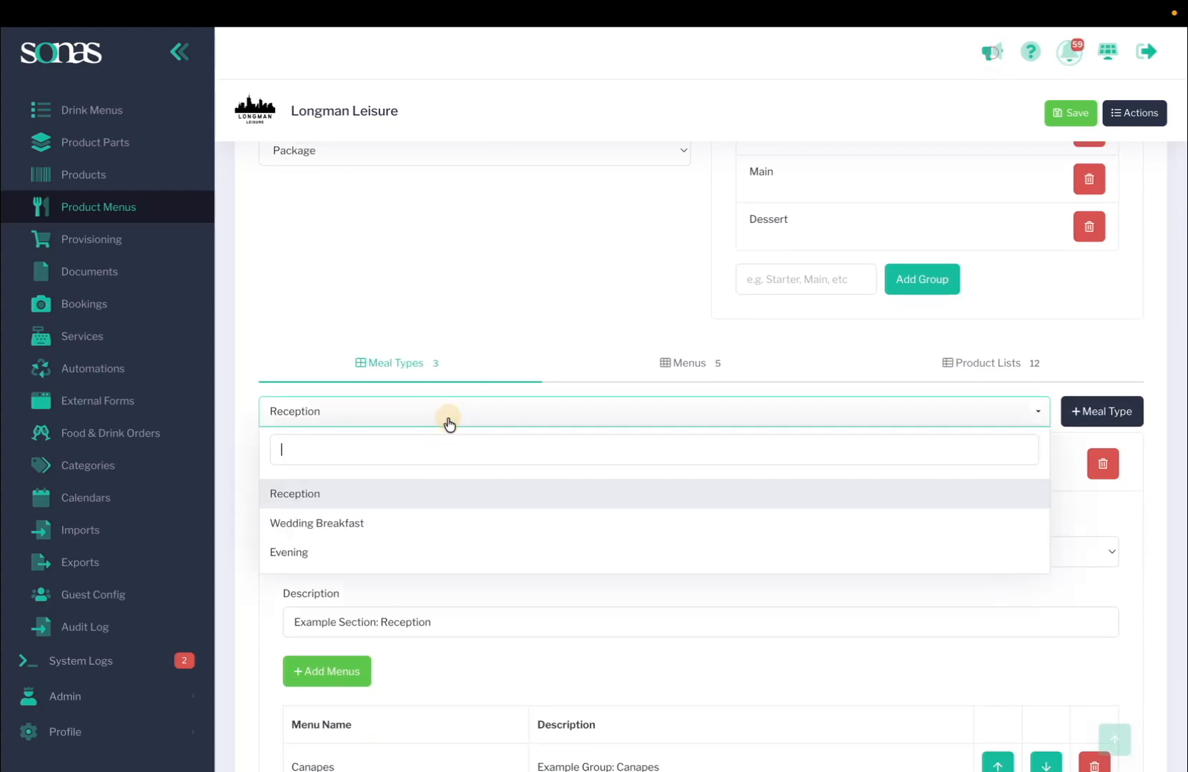
click(414, 527)
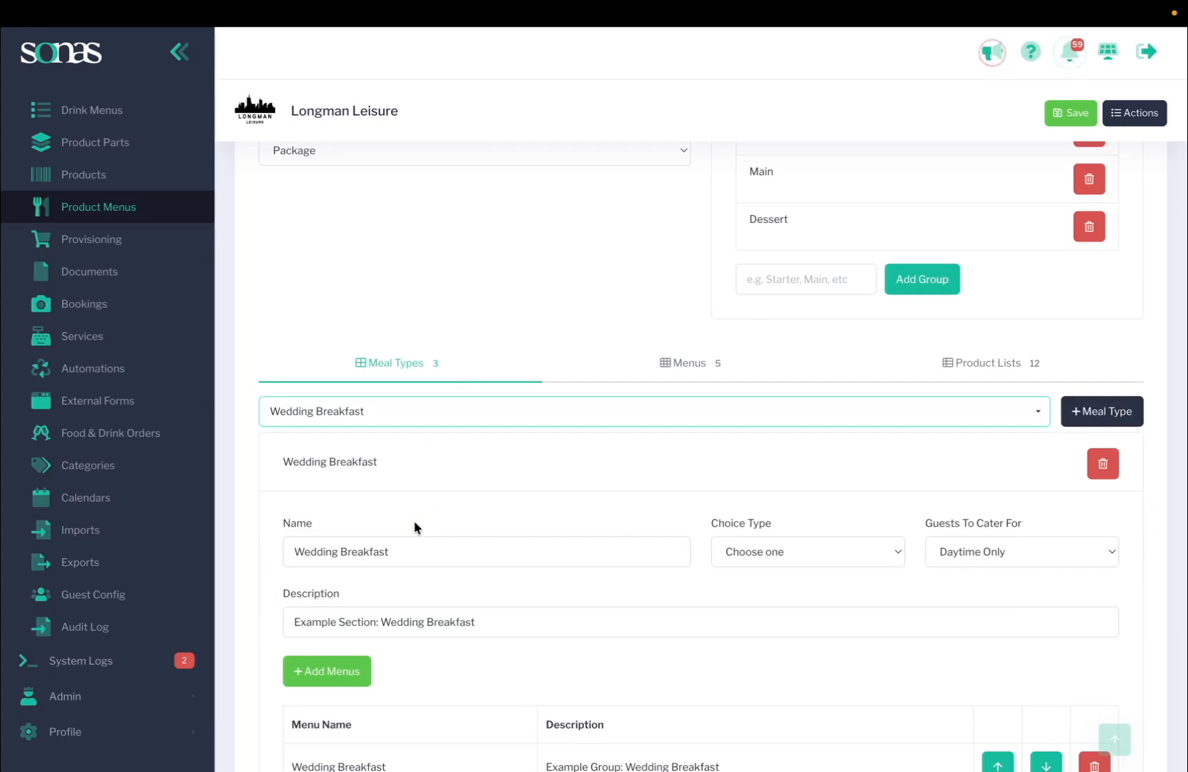
- Open the Child Starter list among the menu's product lists
scroll(414, 528, down, 1)
click(974, 303)
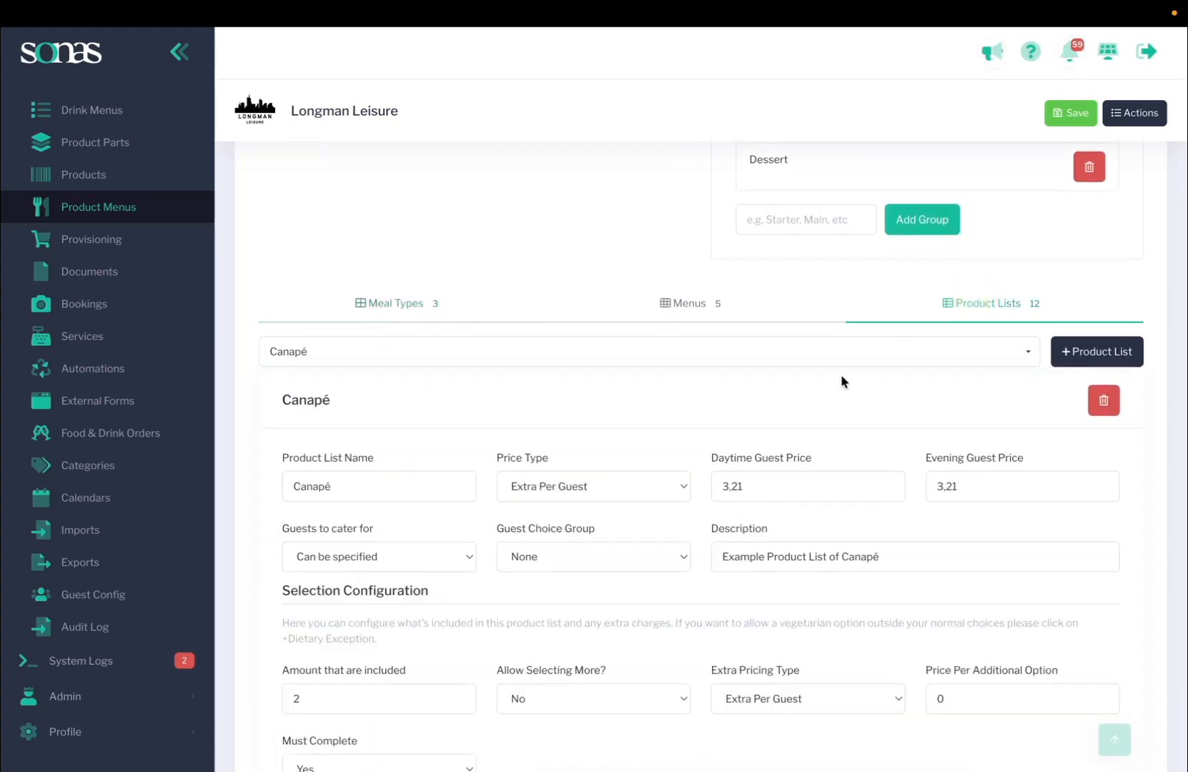
scroll(842, 357, down, 1)
click(841, 321)
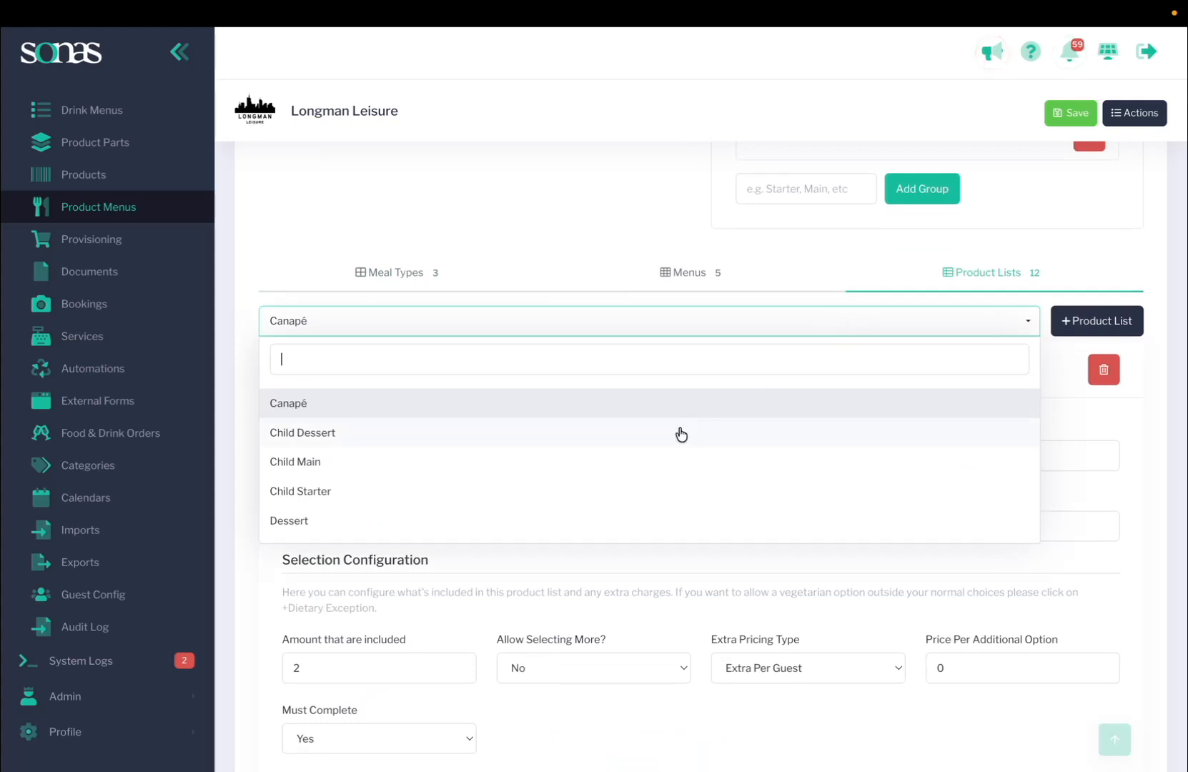
click(630, 492)
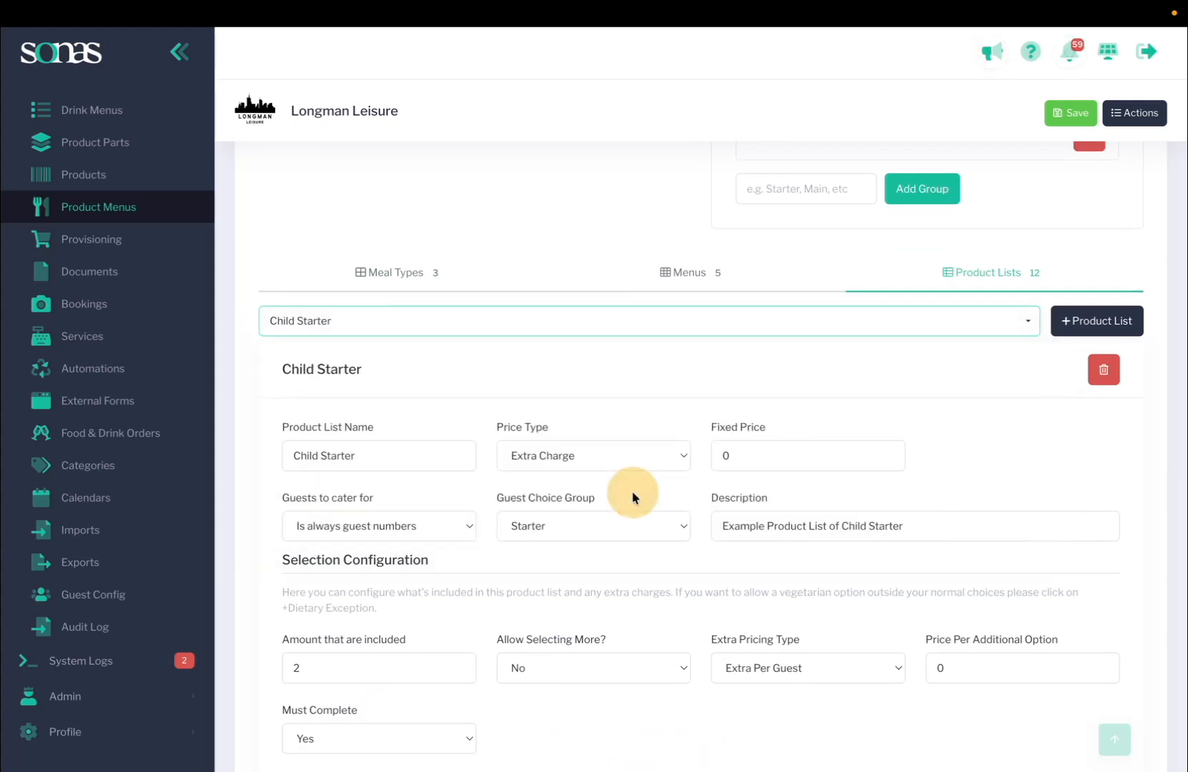
- Add a guest filter of type Children (2-17) to the Child Starter product list
scroll(532, 529, down, 1)
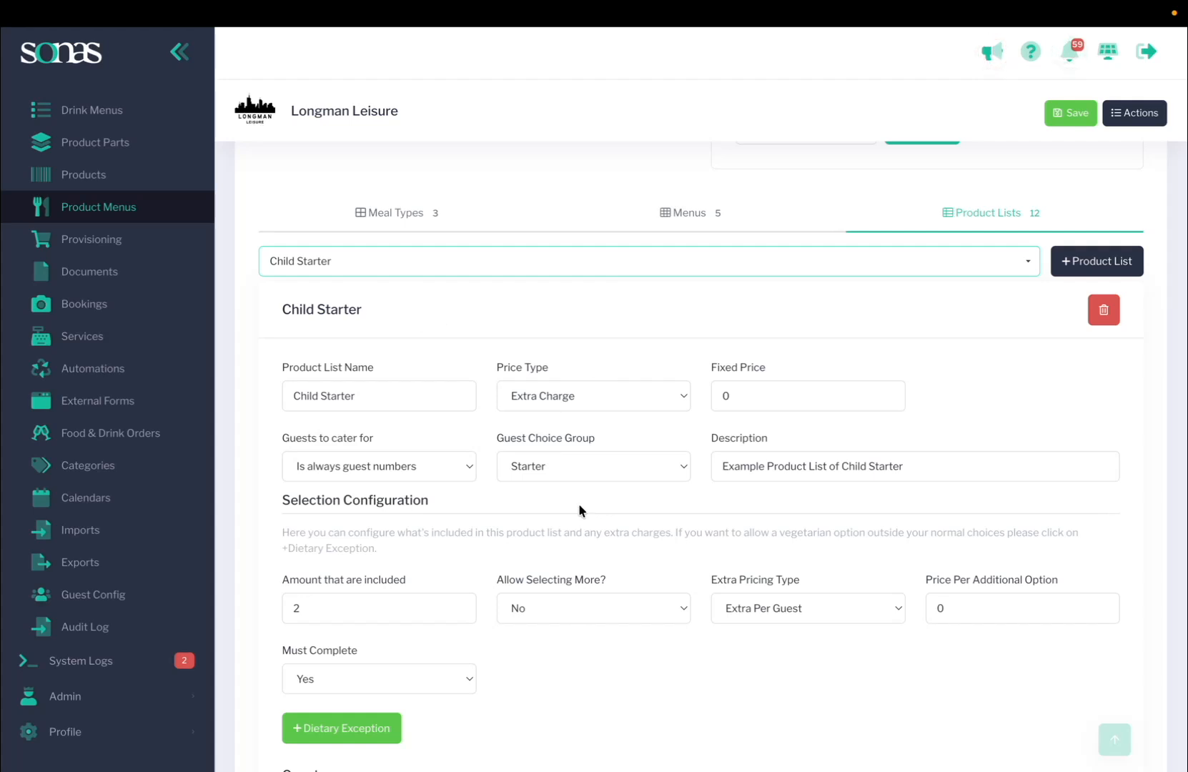
scroll(578, 503, down, 1)
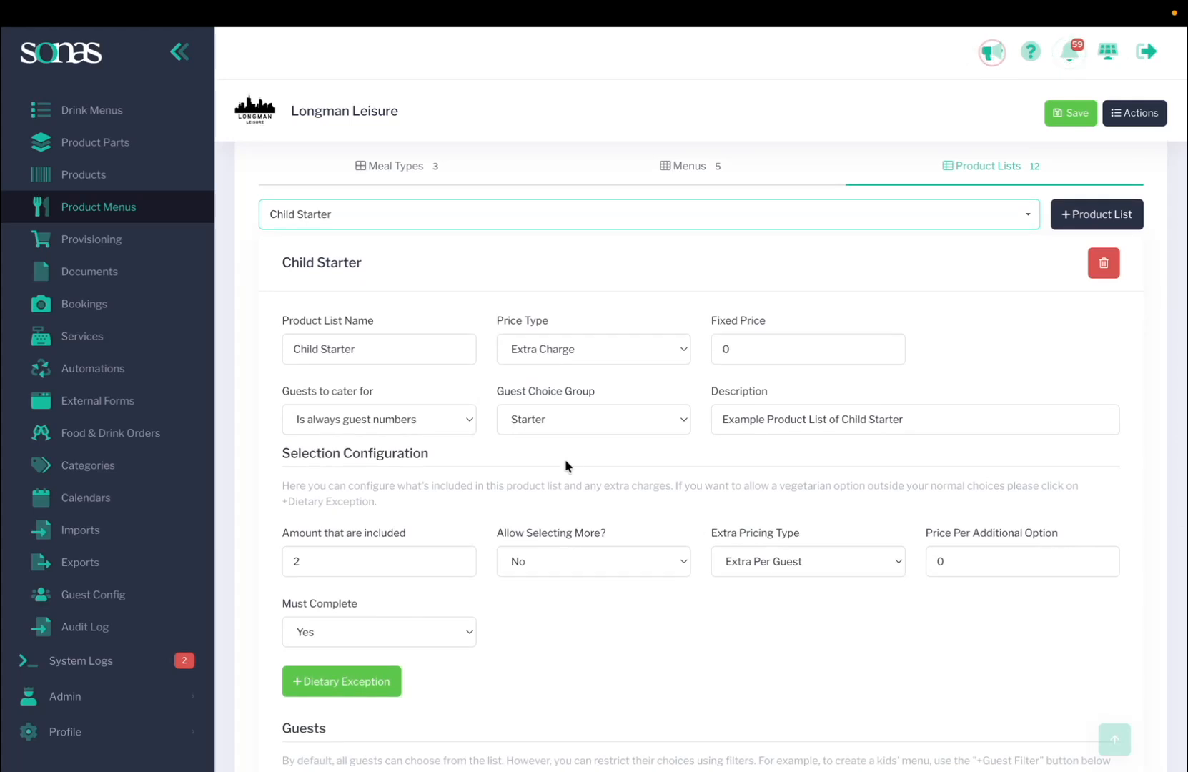
scroll(568, 458, down, 7)
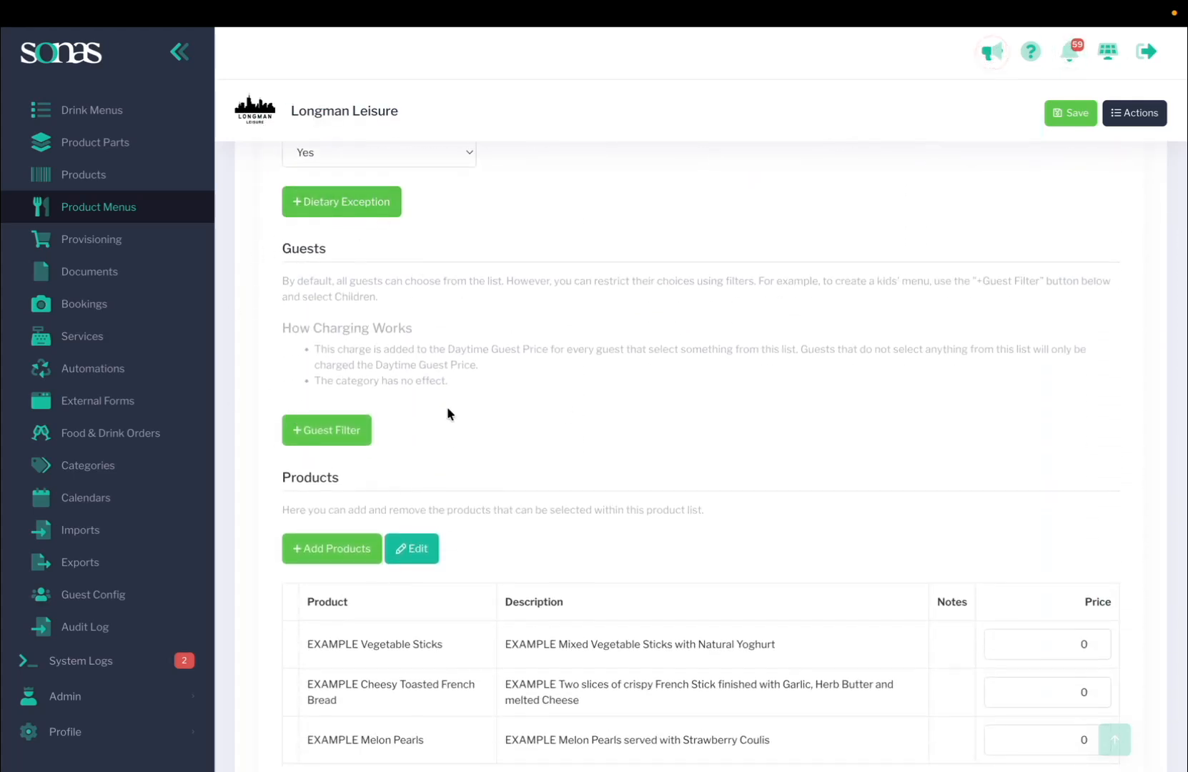
scroll(448, 414, up, 6)
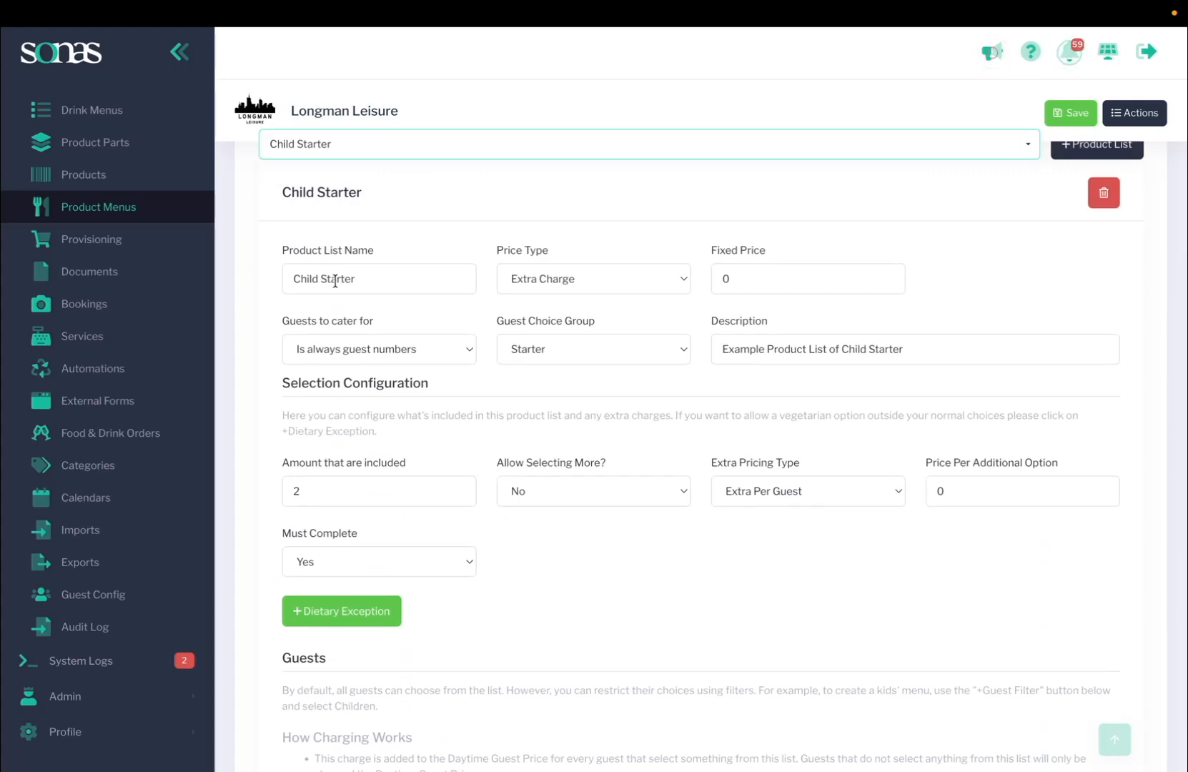
scroll(336, 281, down, 7)
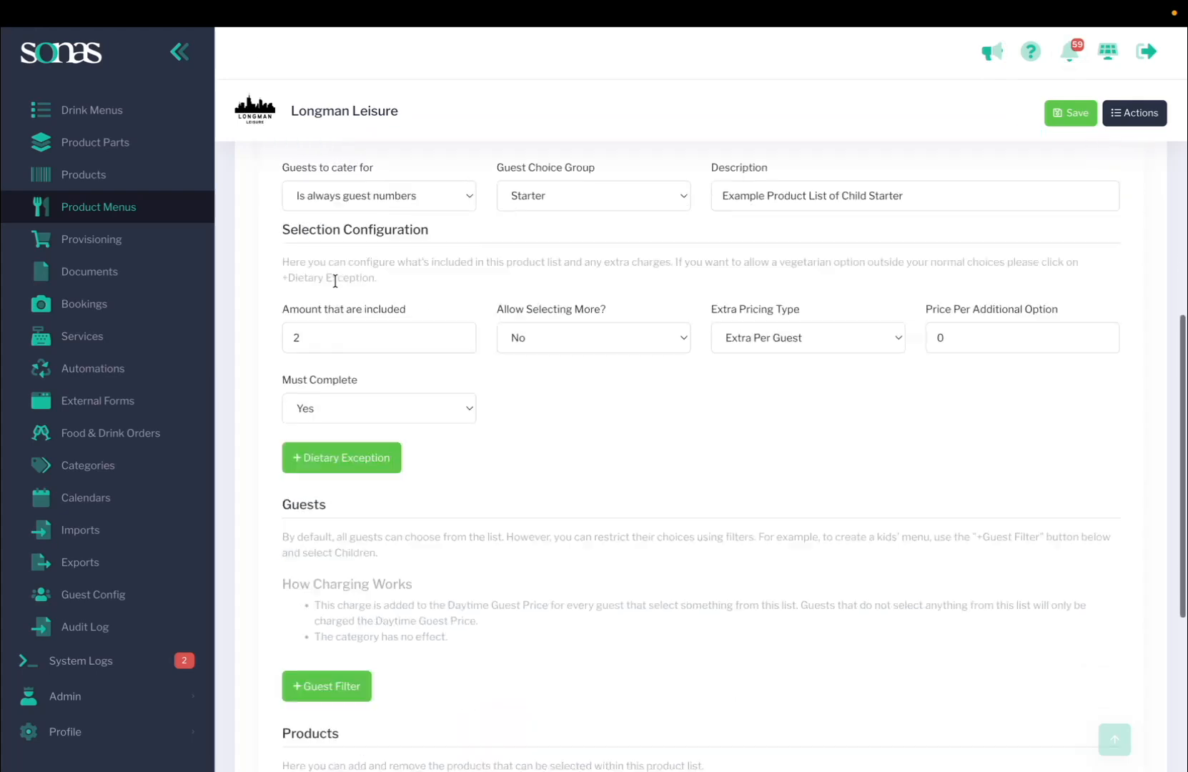
click(332, 365)
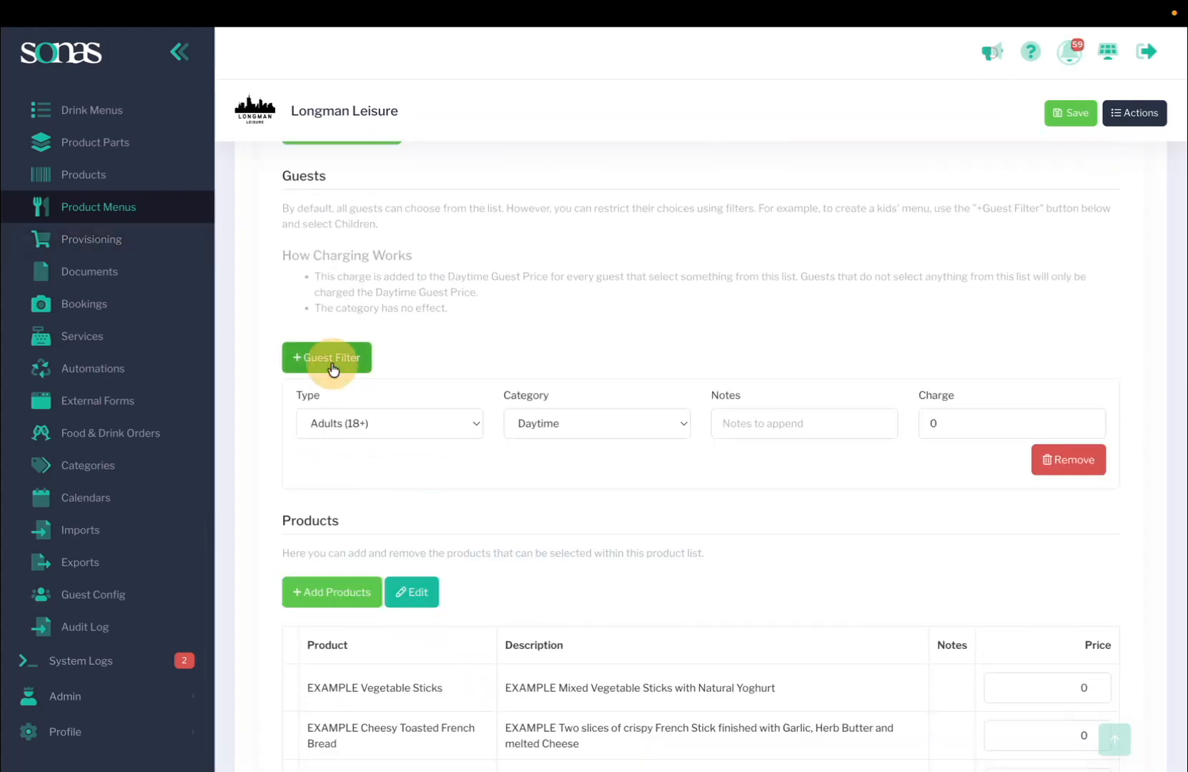
click(362, 422)
click(377, 458)
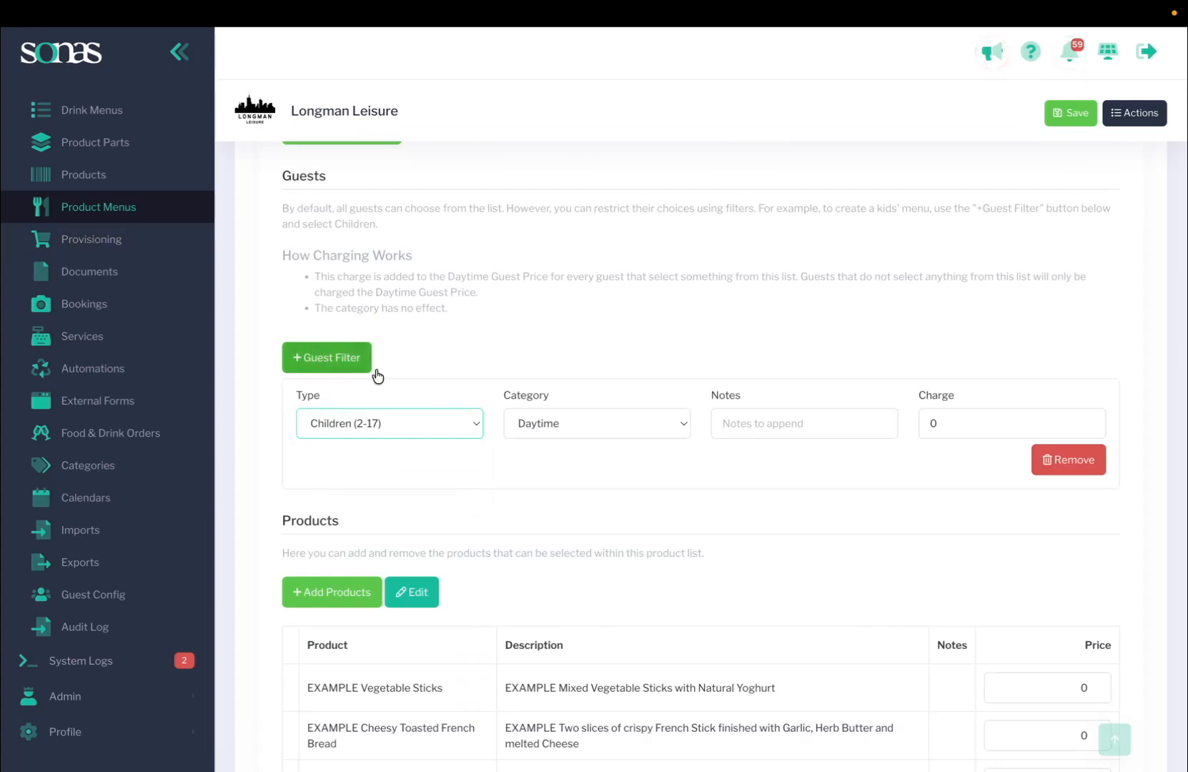
- Add a Young Adults (12-17) guest filter with the note "Larger Portion" to the Child Starter list and save the menu
click(336, 359)
click(390, 540)
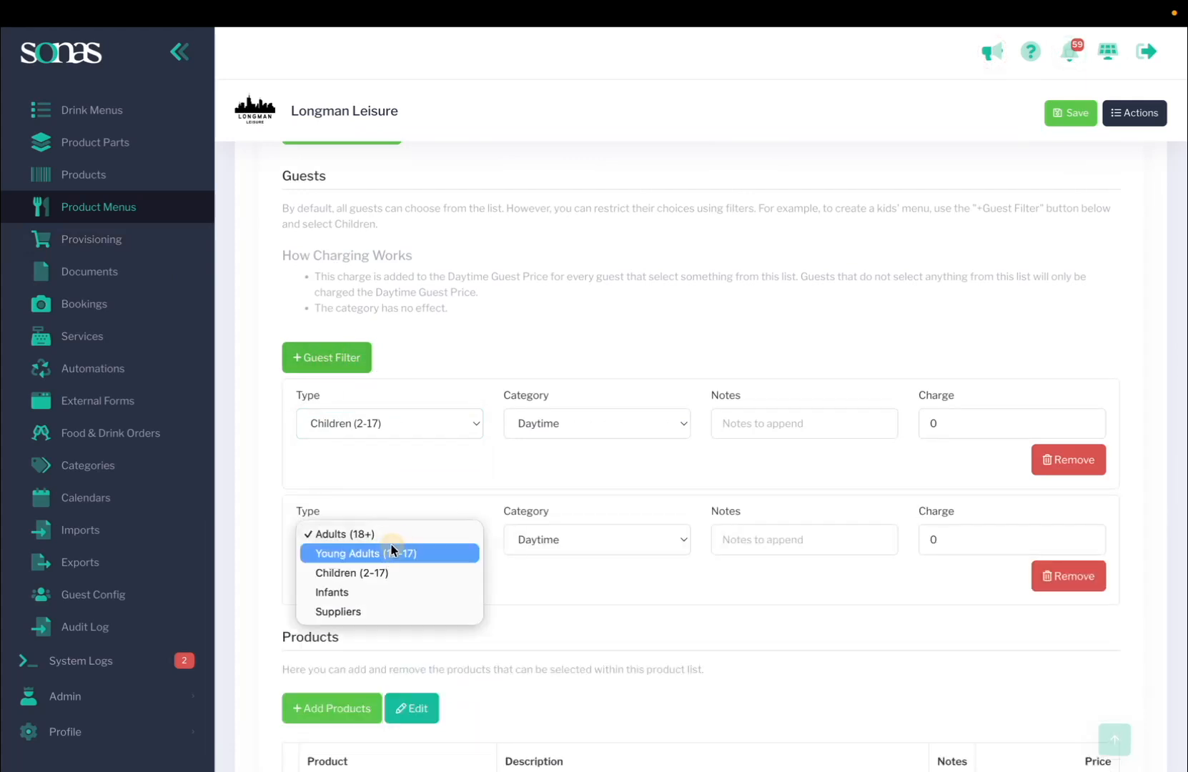
click(403, 557)
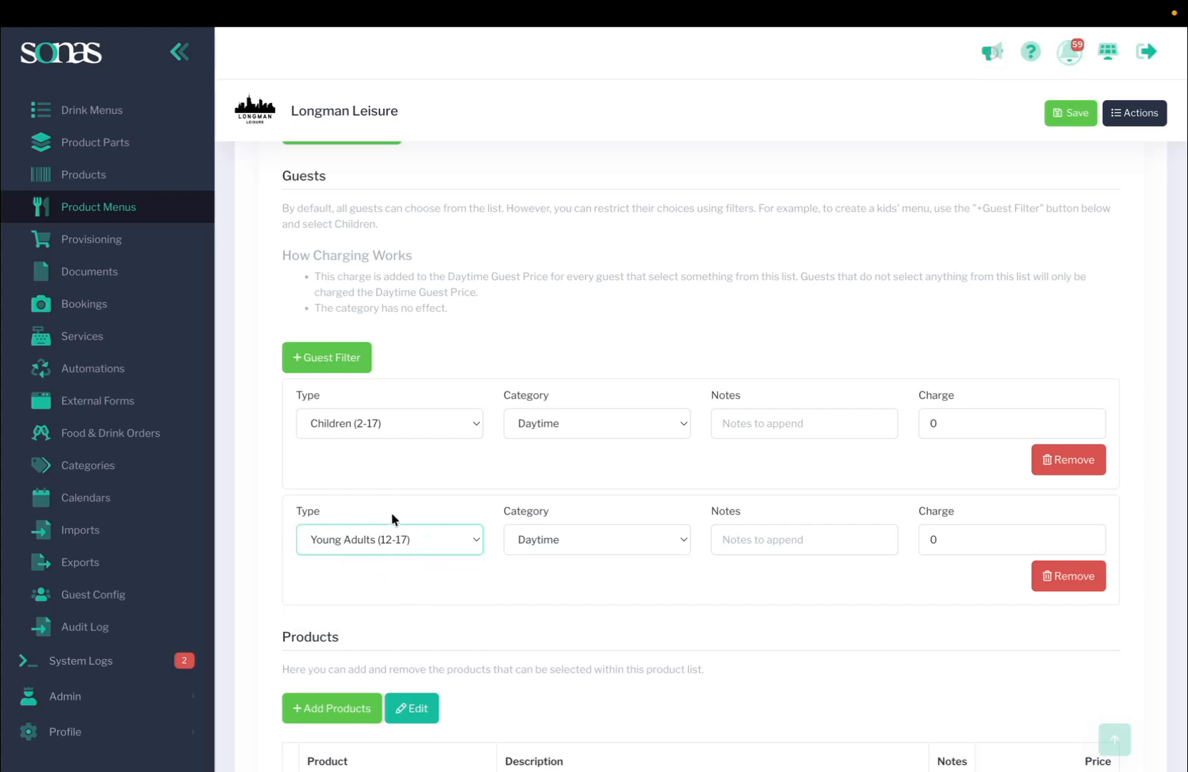
click(782, 545)
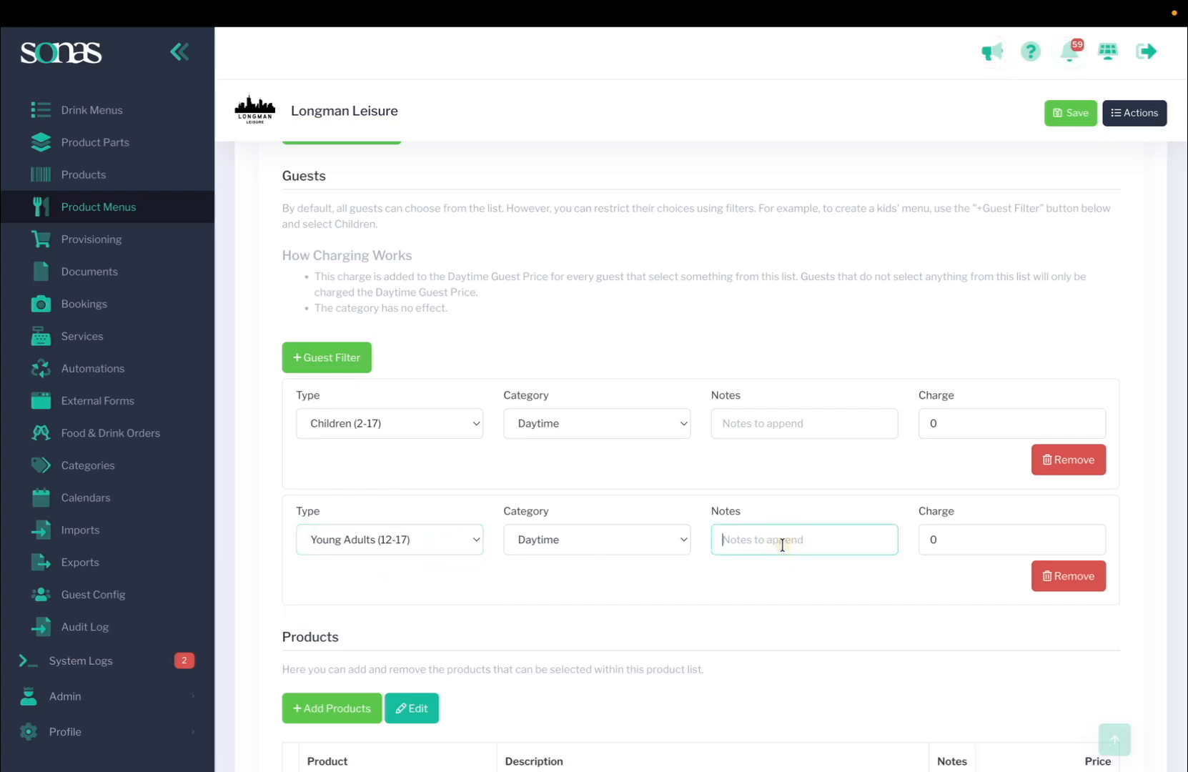
text(Larger Portion)
click(1068, 111)
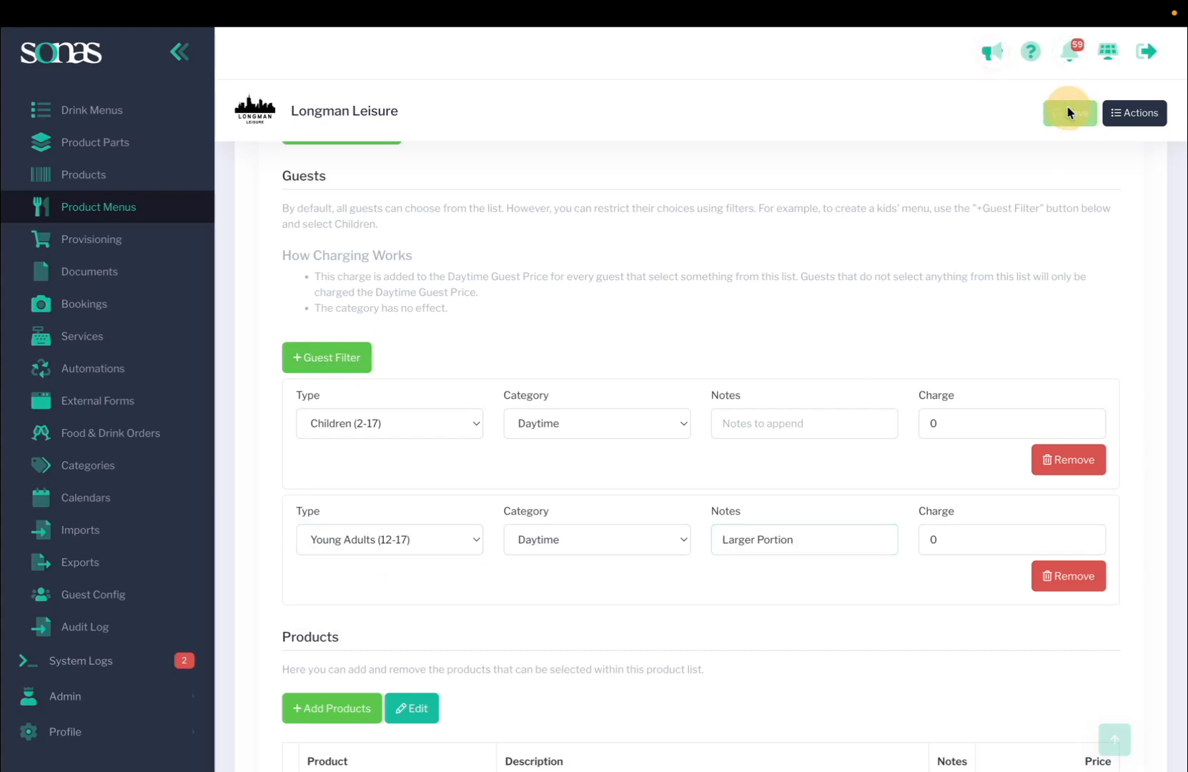
- Review the Child Starter list's guest filters and products, and switch to the Starter product list
scroll(721, 347, up, 1)
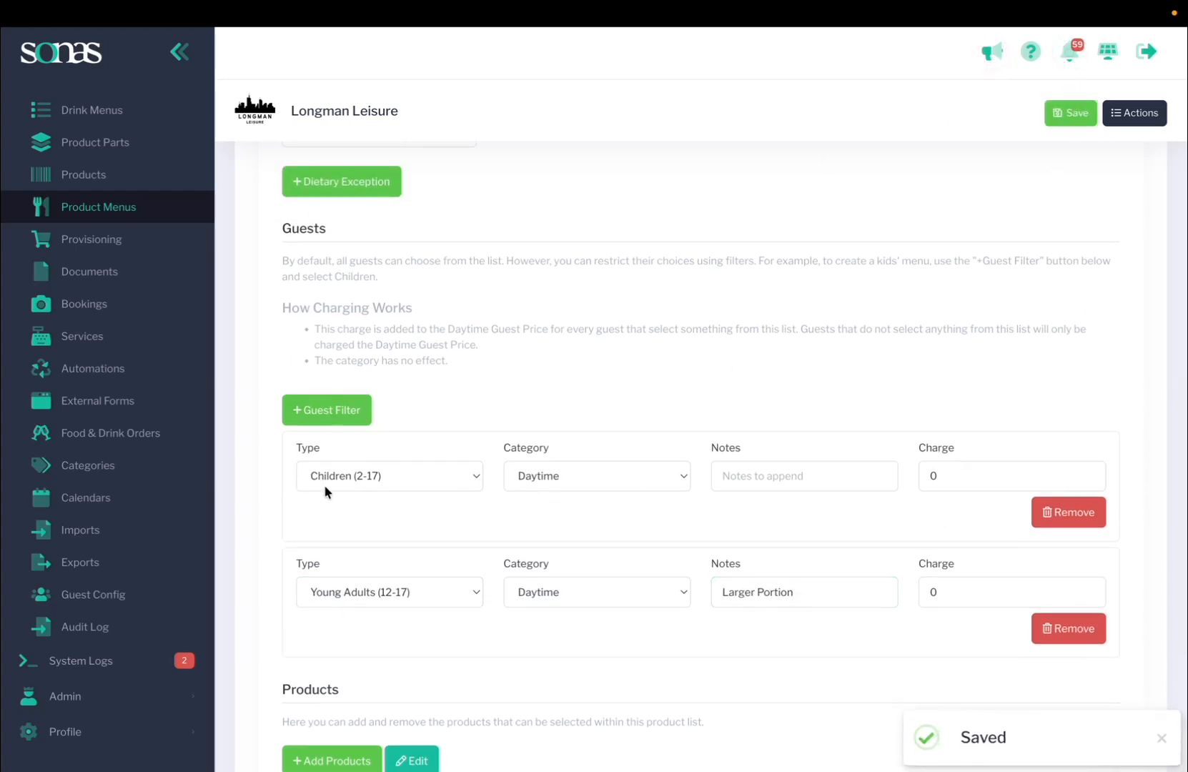
scroll(347, 475, down, 5)
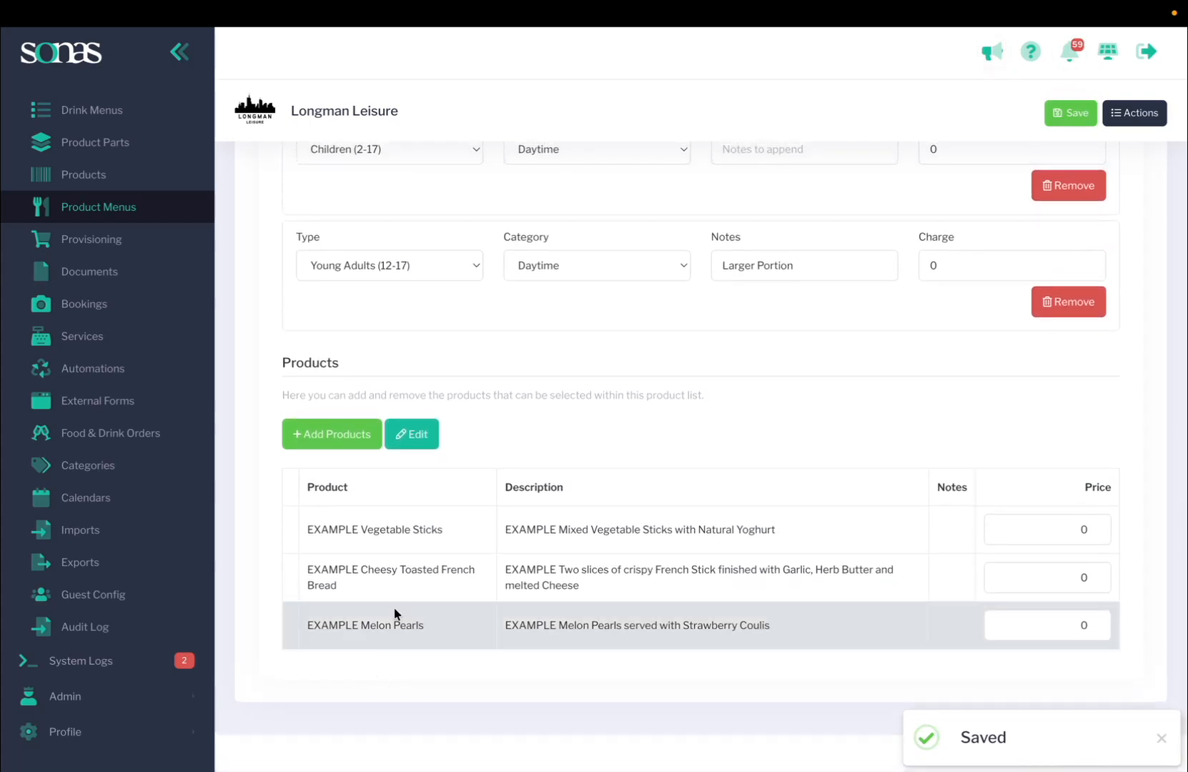
scroll(429, 561, up, 1)
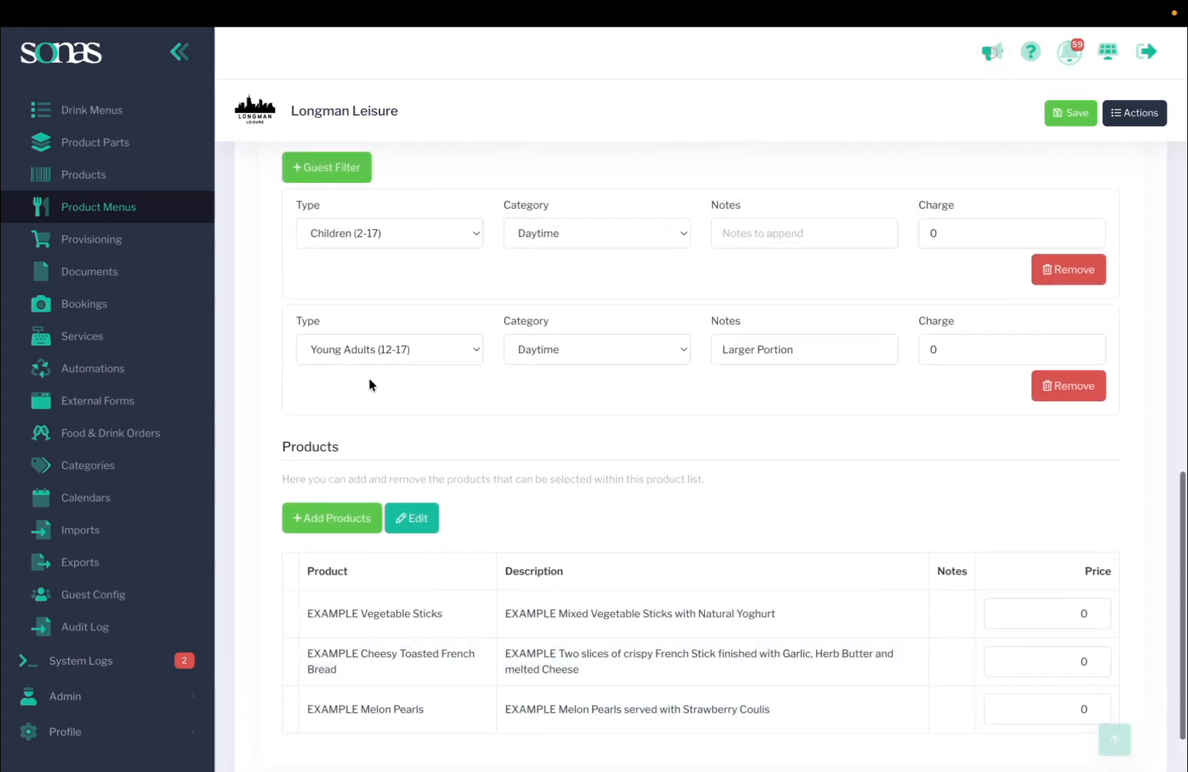
scroll(490, 496, down, 1)
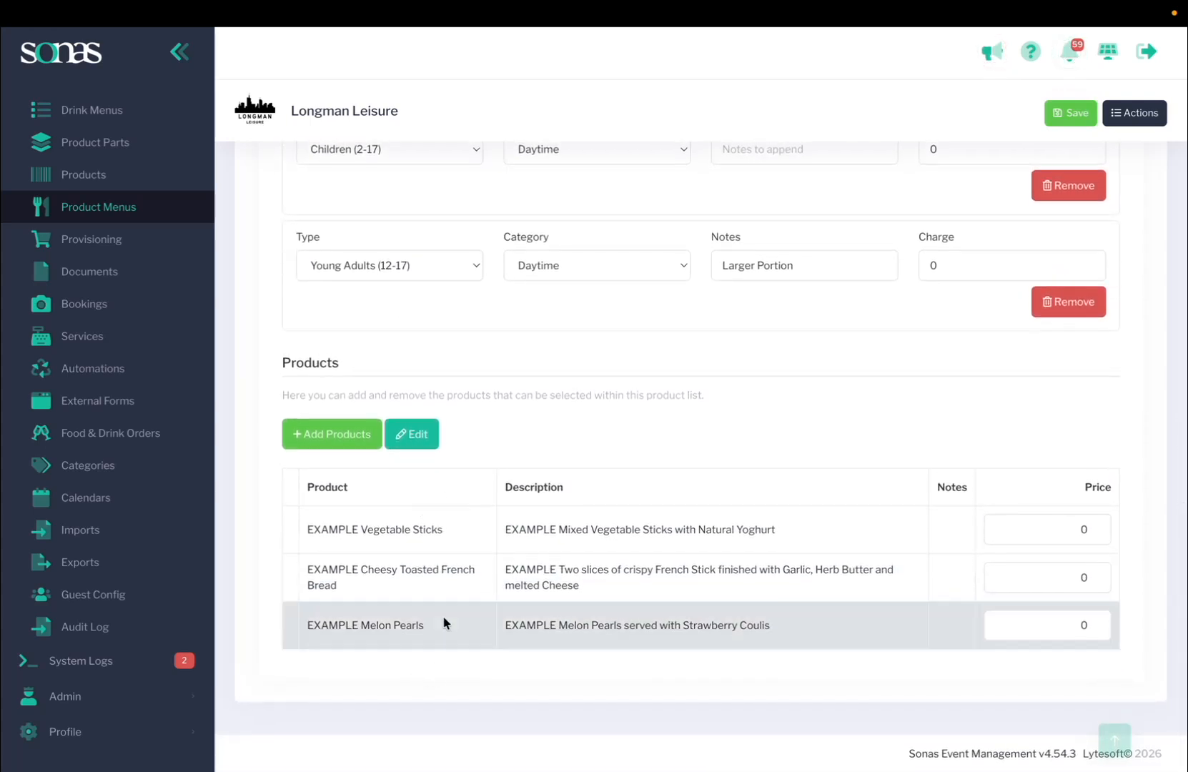
scroll(430, 588, up, 3)
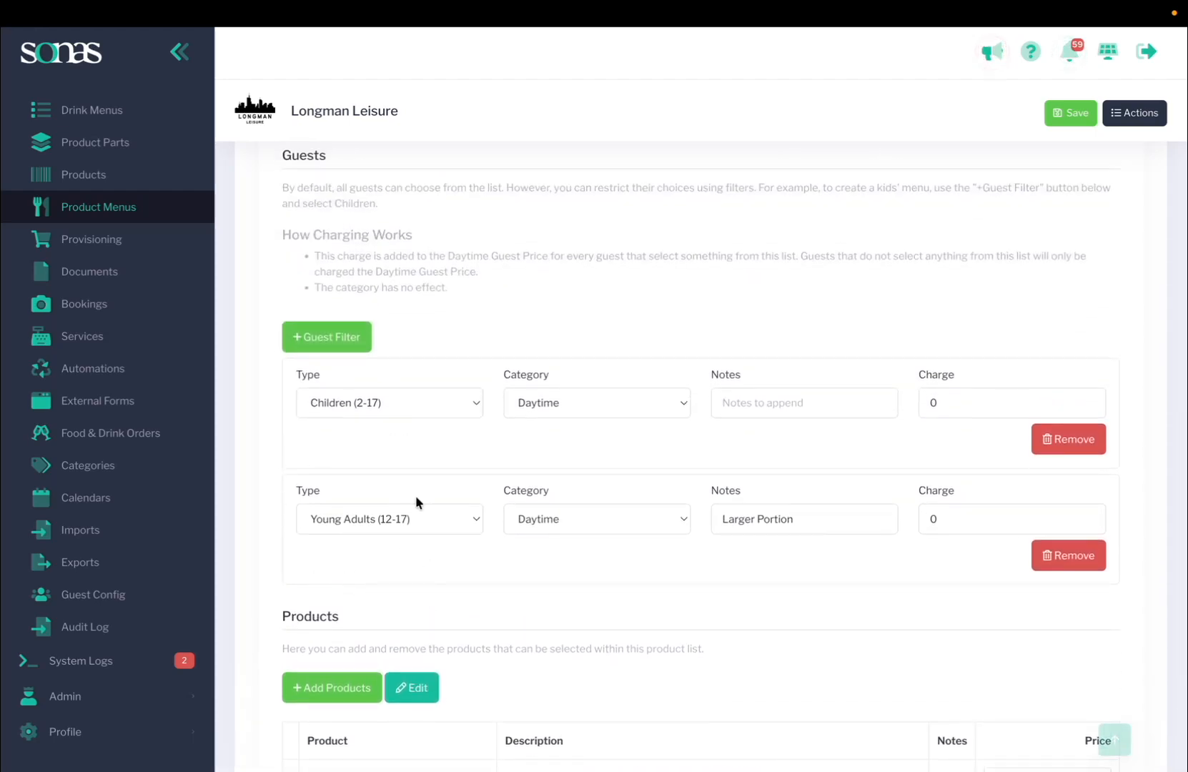
scroll(416, 498, up, 1)
scroll(416, 498, up, 9)
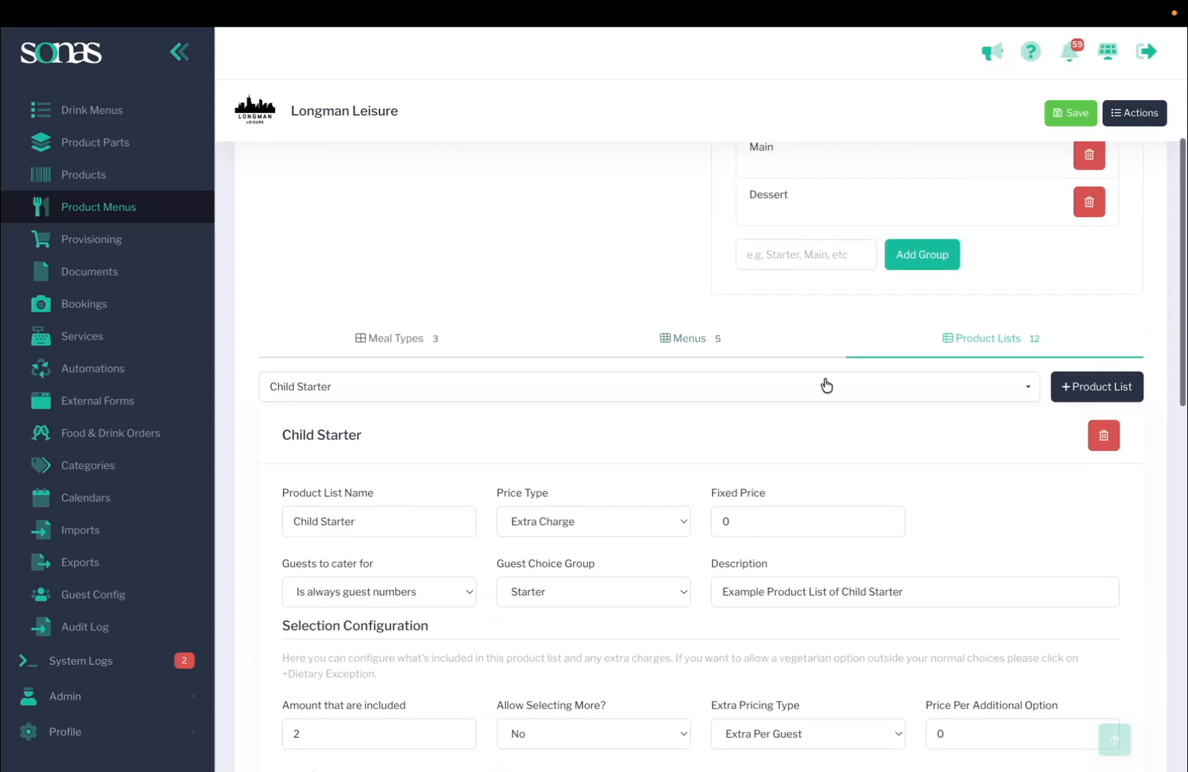
click(828, 389)
scroll(702, 508, down, 5)
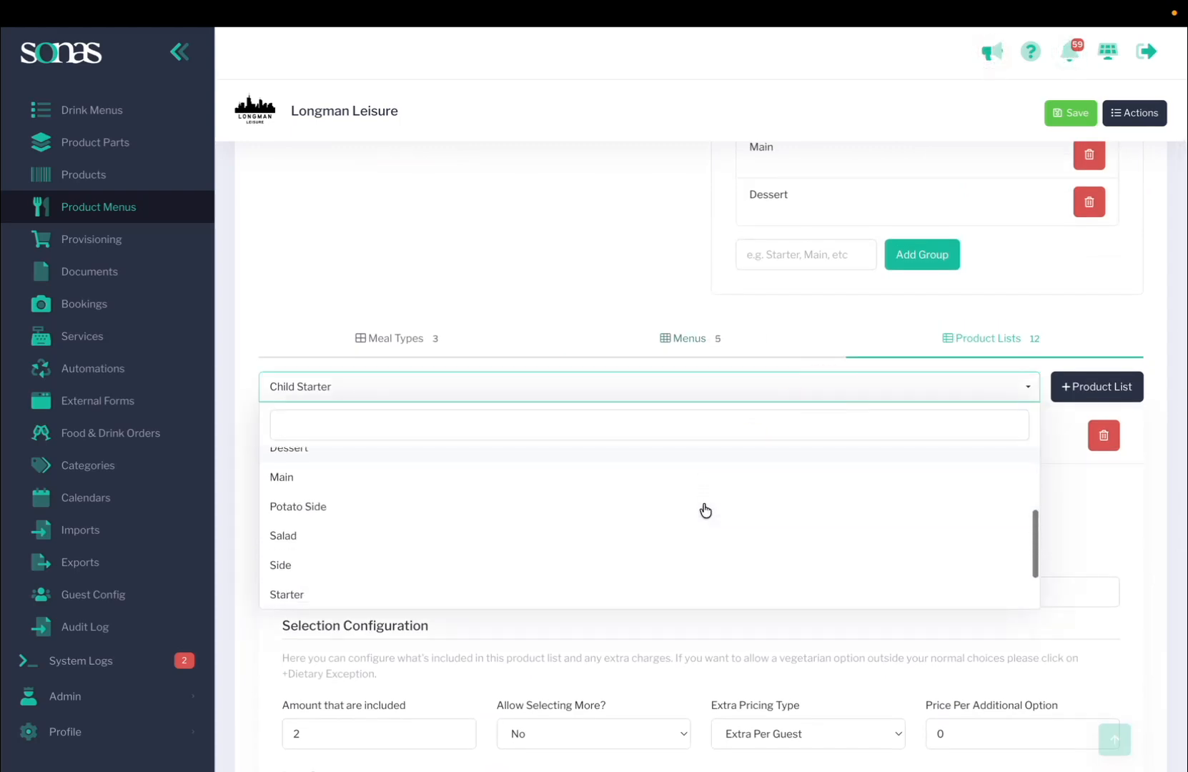
click(689, 552)
- Add two guest filters to the Starter product list, one for Adults (18+) and one for Young Adults (12-17)
scroll(672, 560, down, 8)
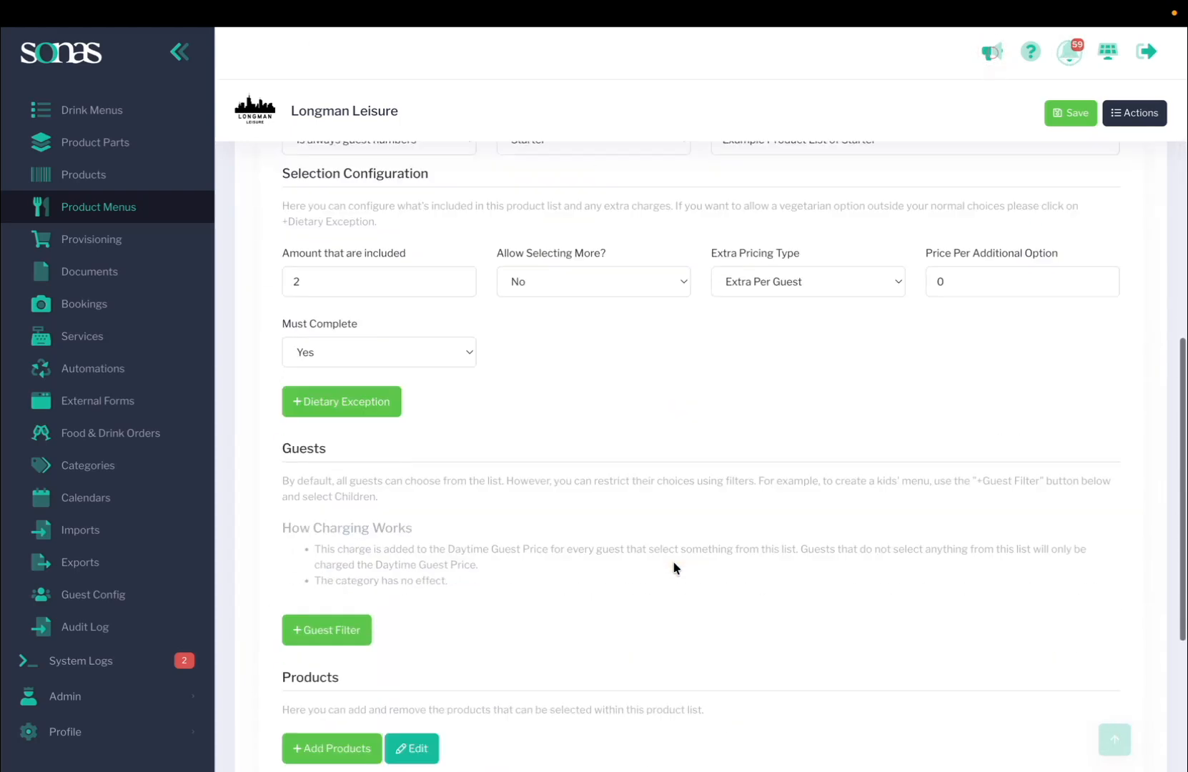
click(333, 473)
click(339, 478)
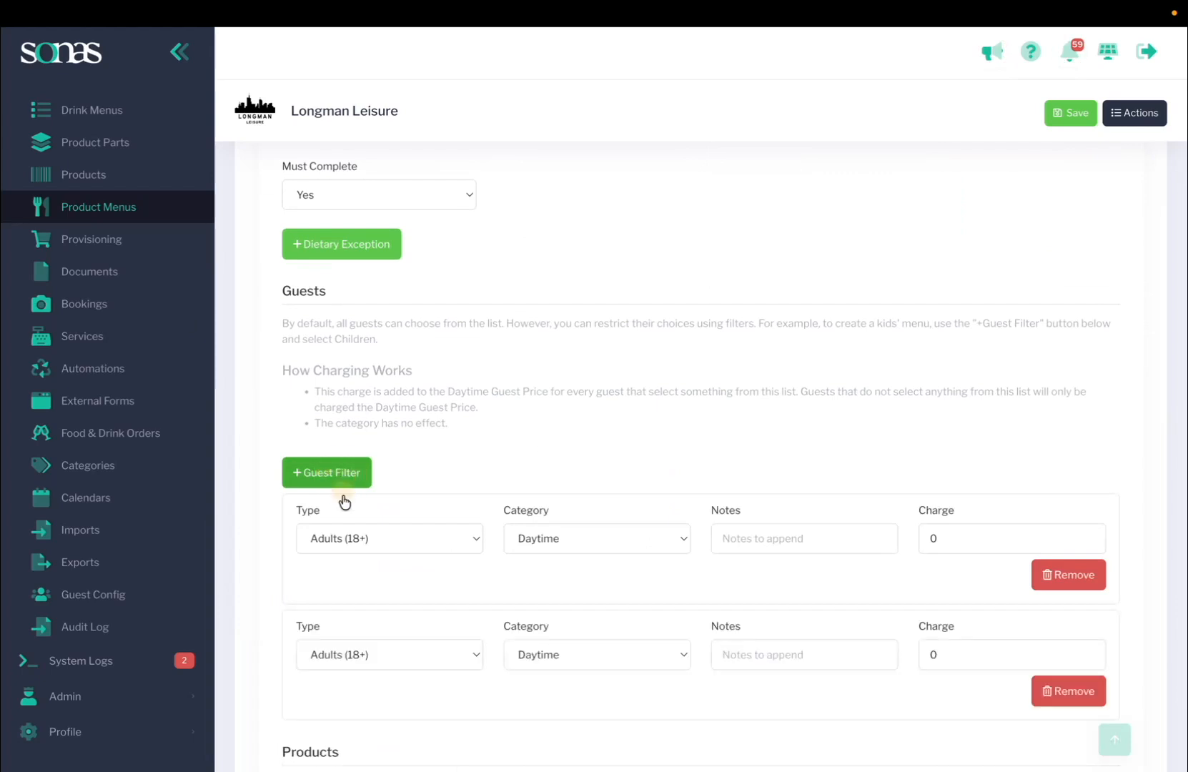
click(410, 650)
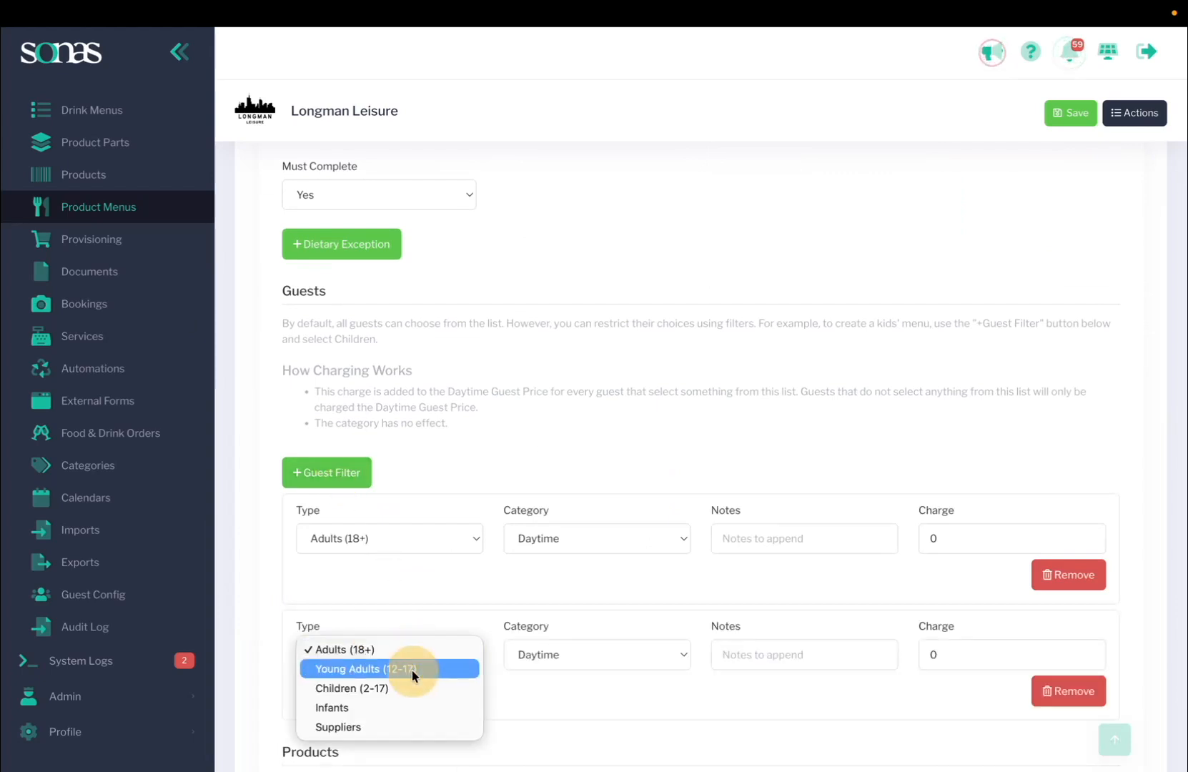
click(409, 675)
scroll(445, 682, down, 3)
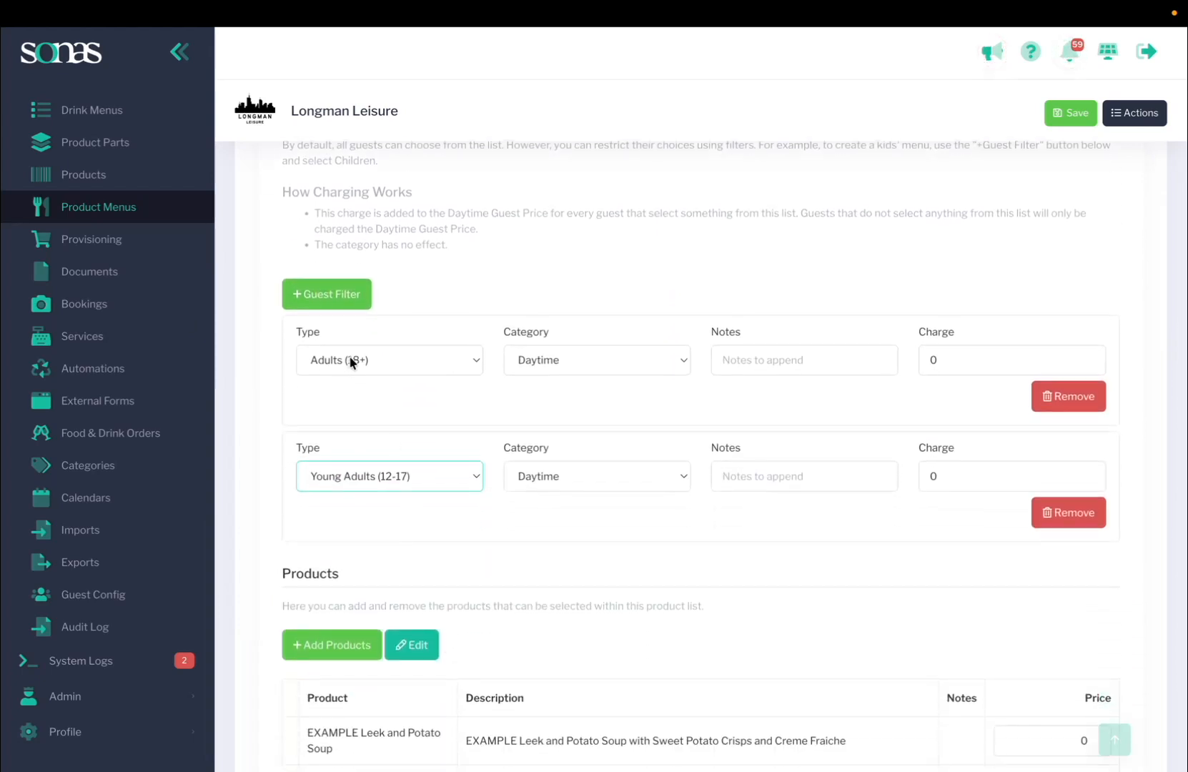
- Add a Children (2-17) guest filter with the note "smaller portion" to the Starter list and save the menu
click(350, 292)
click(388, 595)
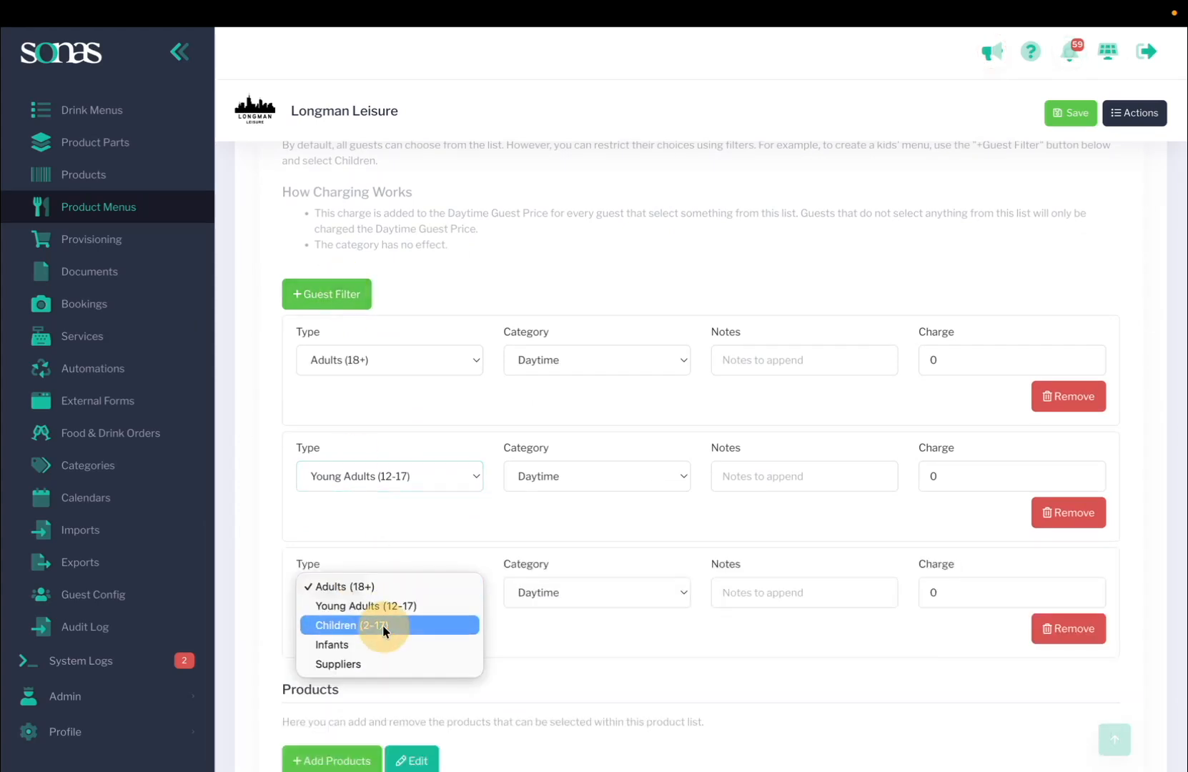
click(383, 625)
click(732, 592)
text(s)
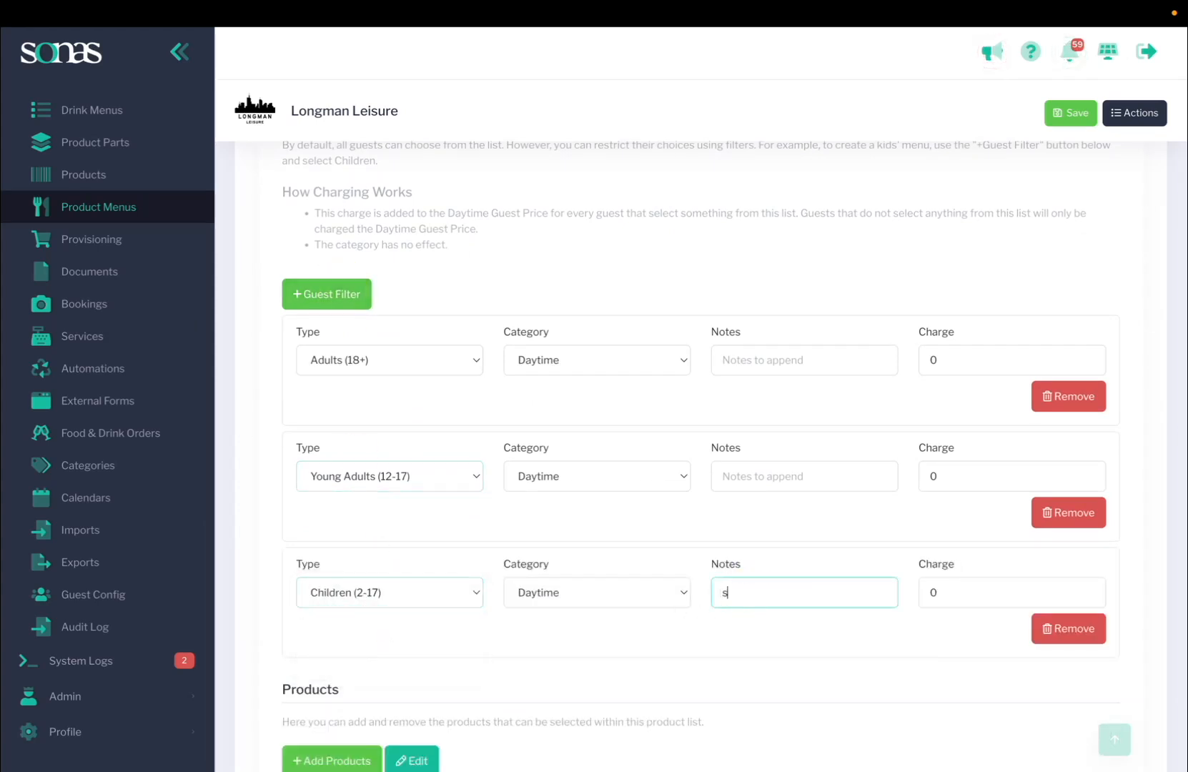
text(maller potr)
key(BackSpace)
text(otrio)
text(rtion)
click(1070, 115)
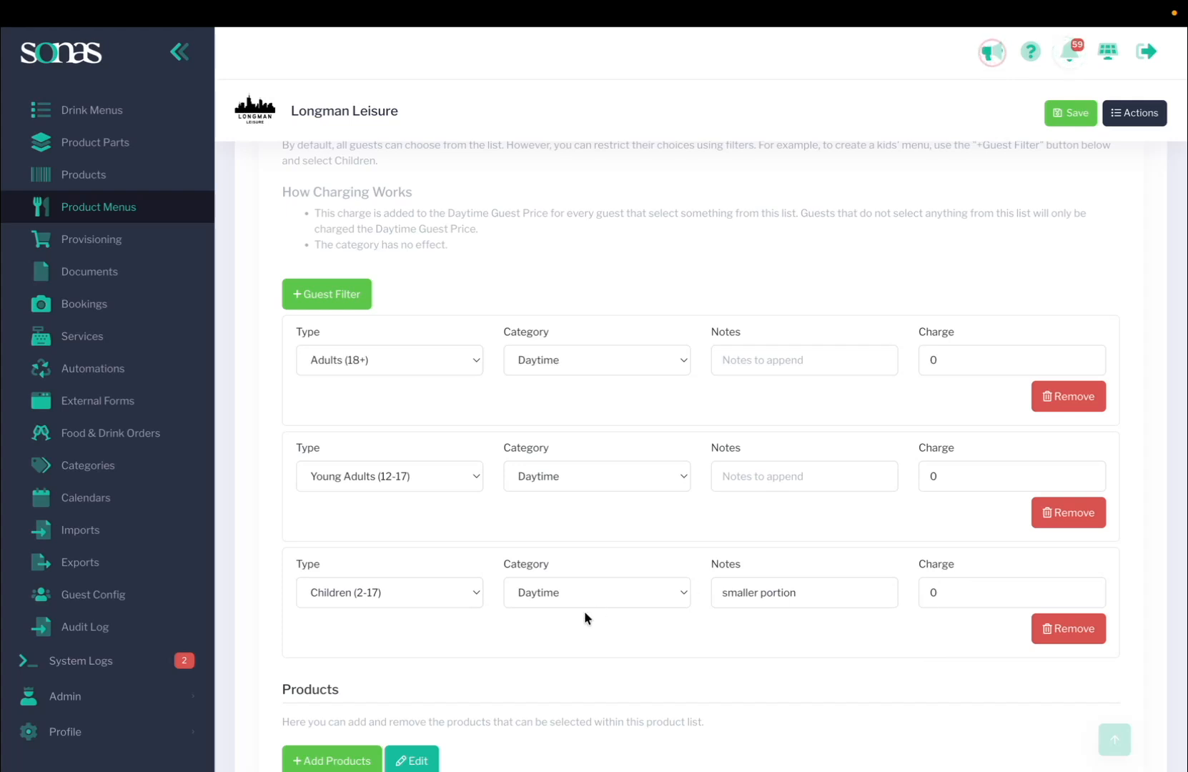
- Review the Starter list's guest filters and its available products
scroll(580, 607, down, 1)
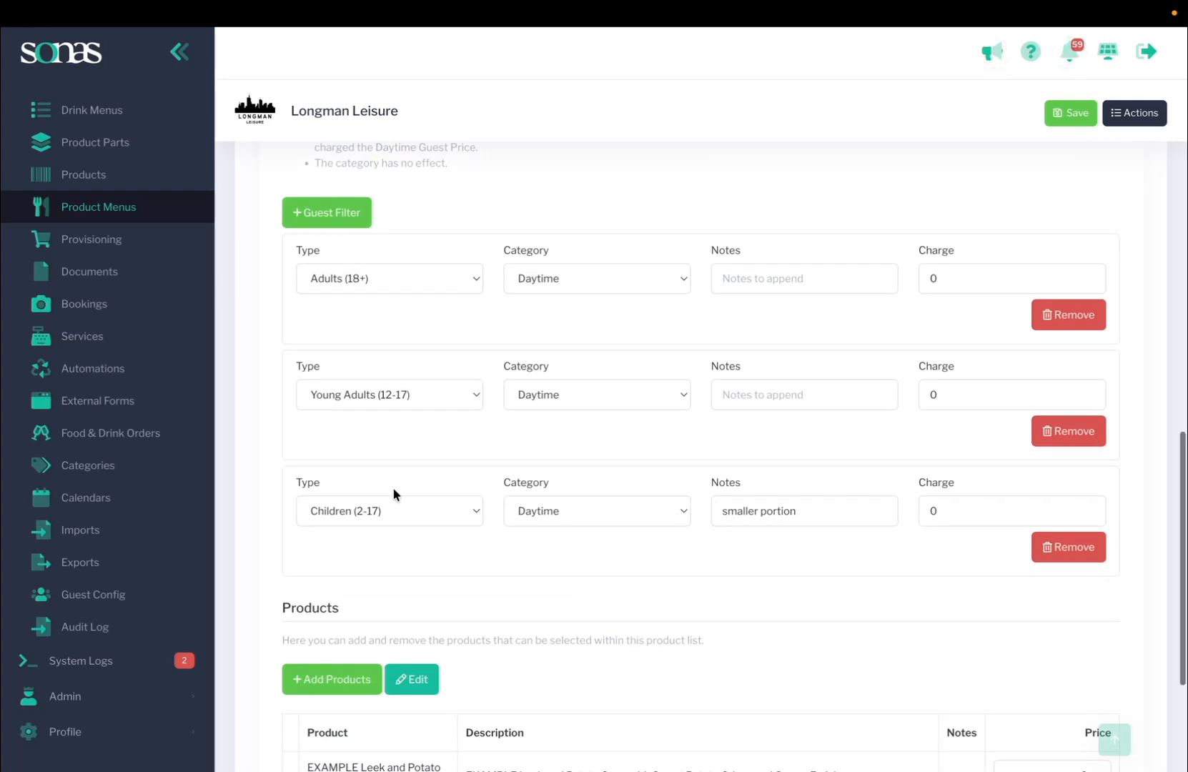
scroll(392, 490, down, 1)
scroll(392, 490, down, 3)
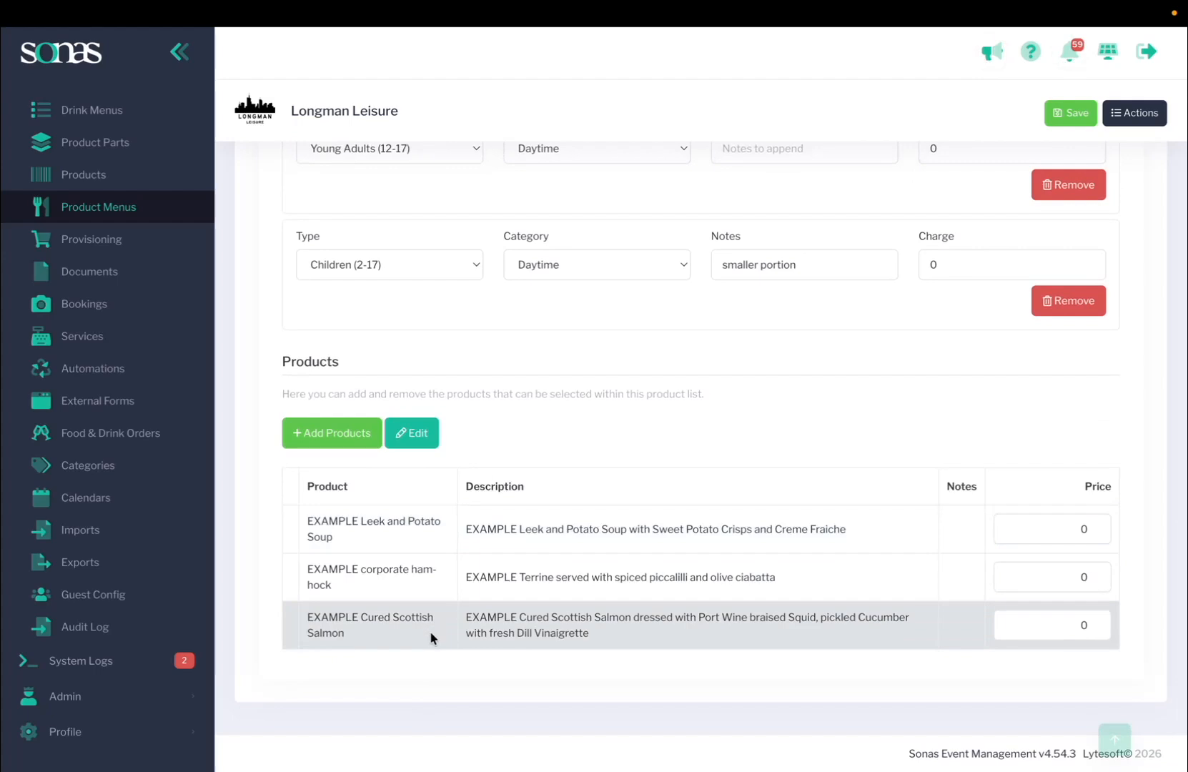
scroll(430, 630, up, 15)
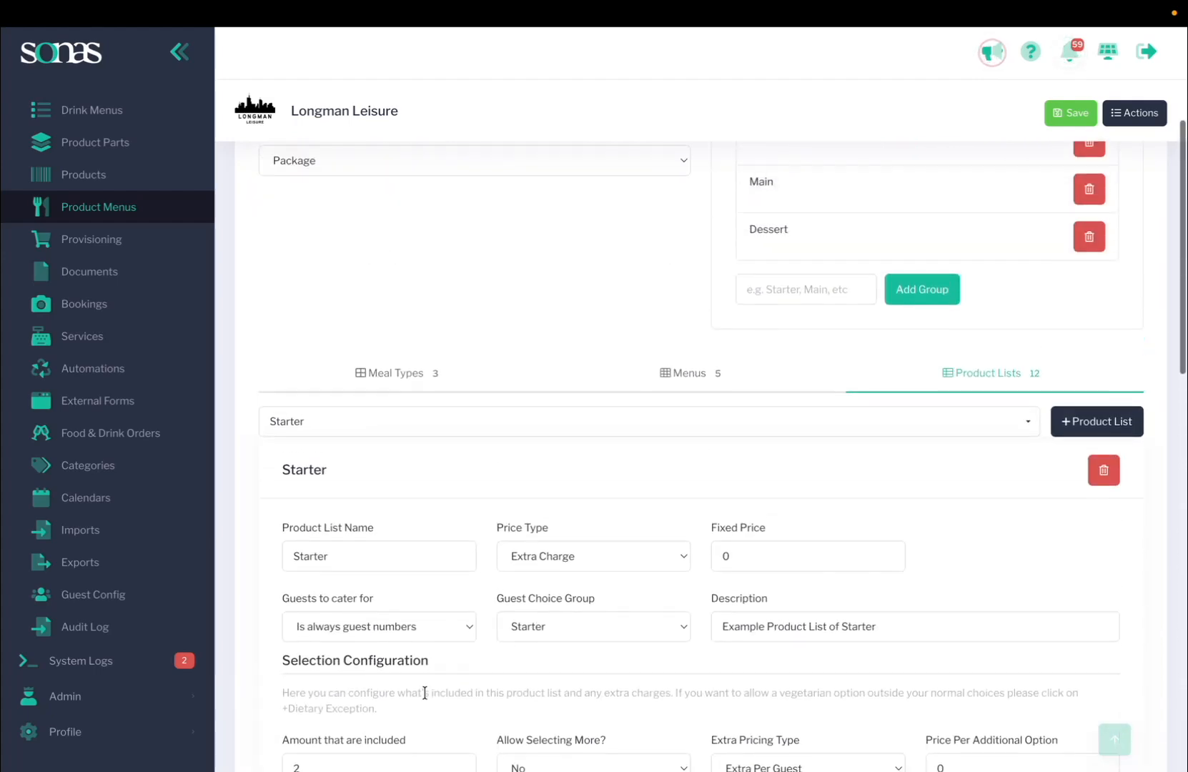
- Open the Child Starter product list and review its guest filters and products
click(898, 427)
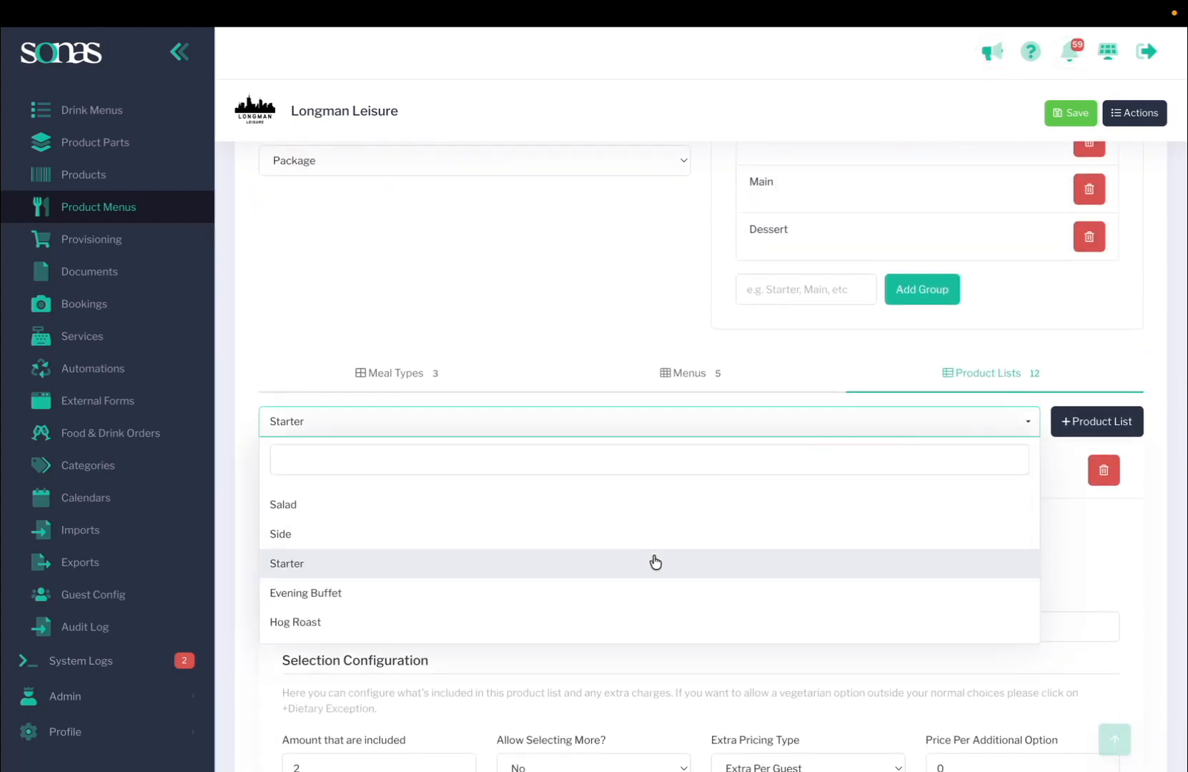
scroll(656, 563, up, 2)
scroll(656, 563, up, 2)
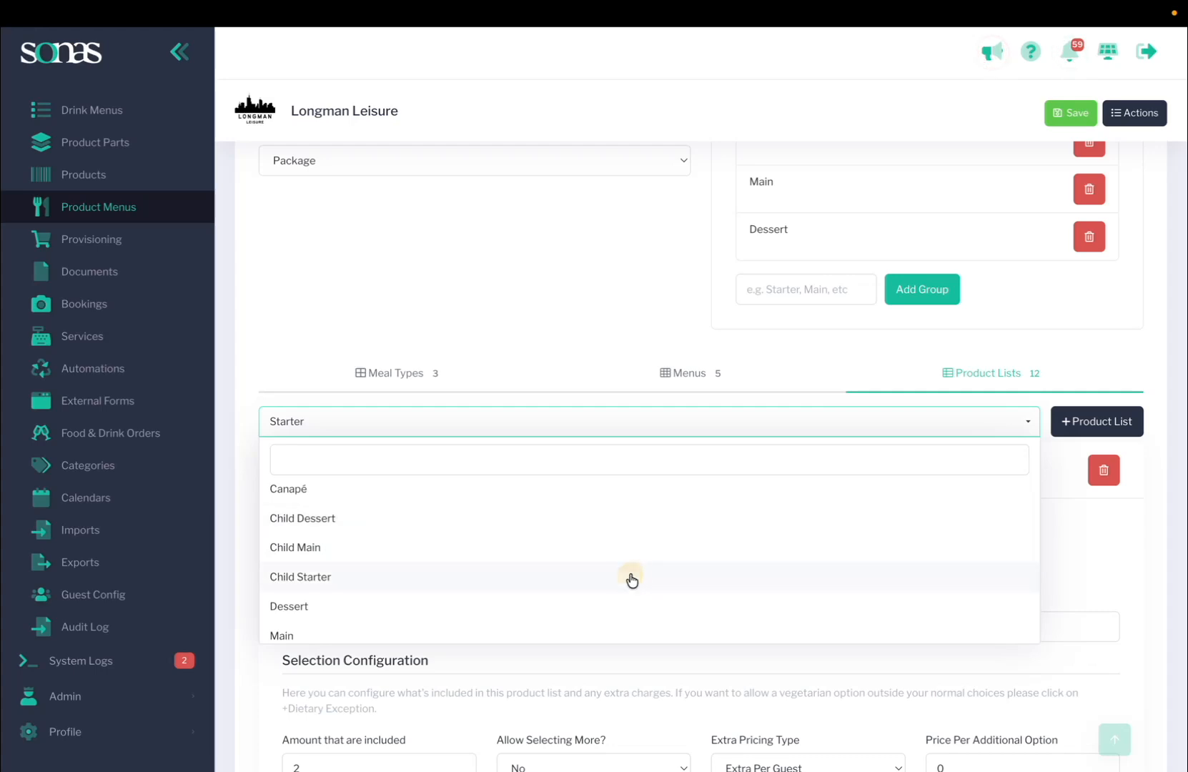
click(631, 578)
scroll(629, 576, down, 12)
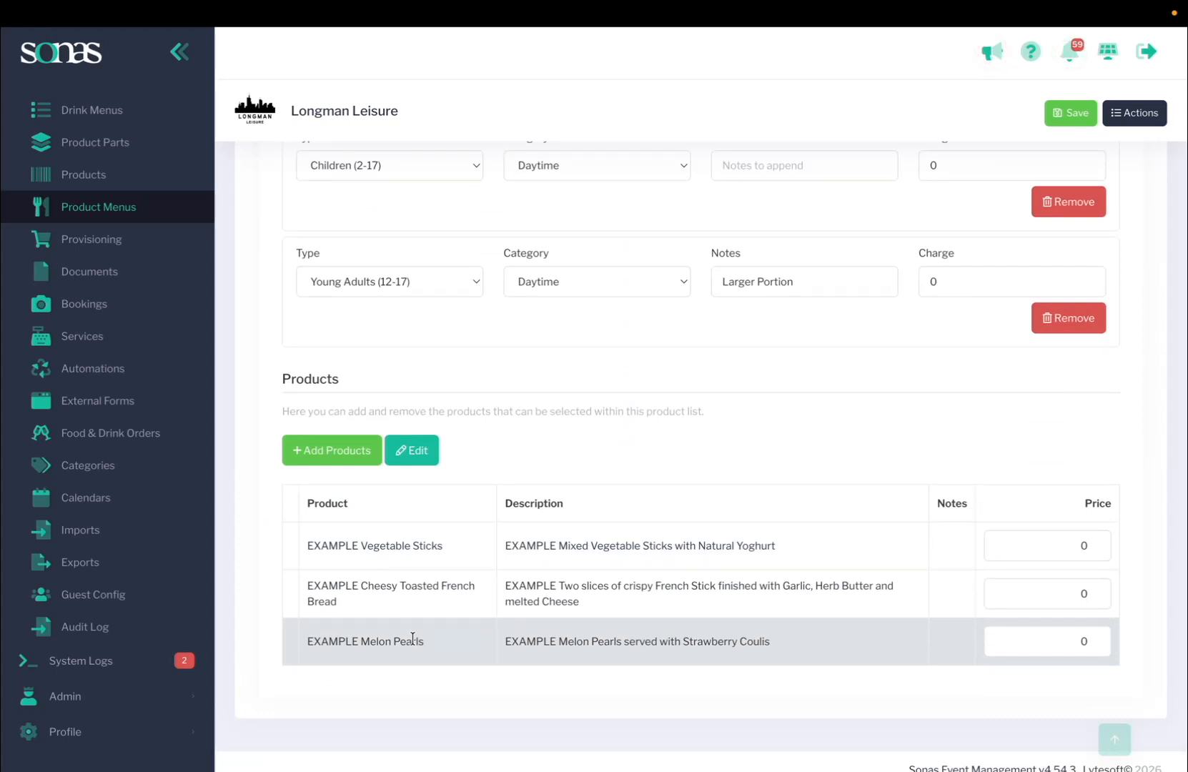
scroll(413, 638, up, 1)
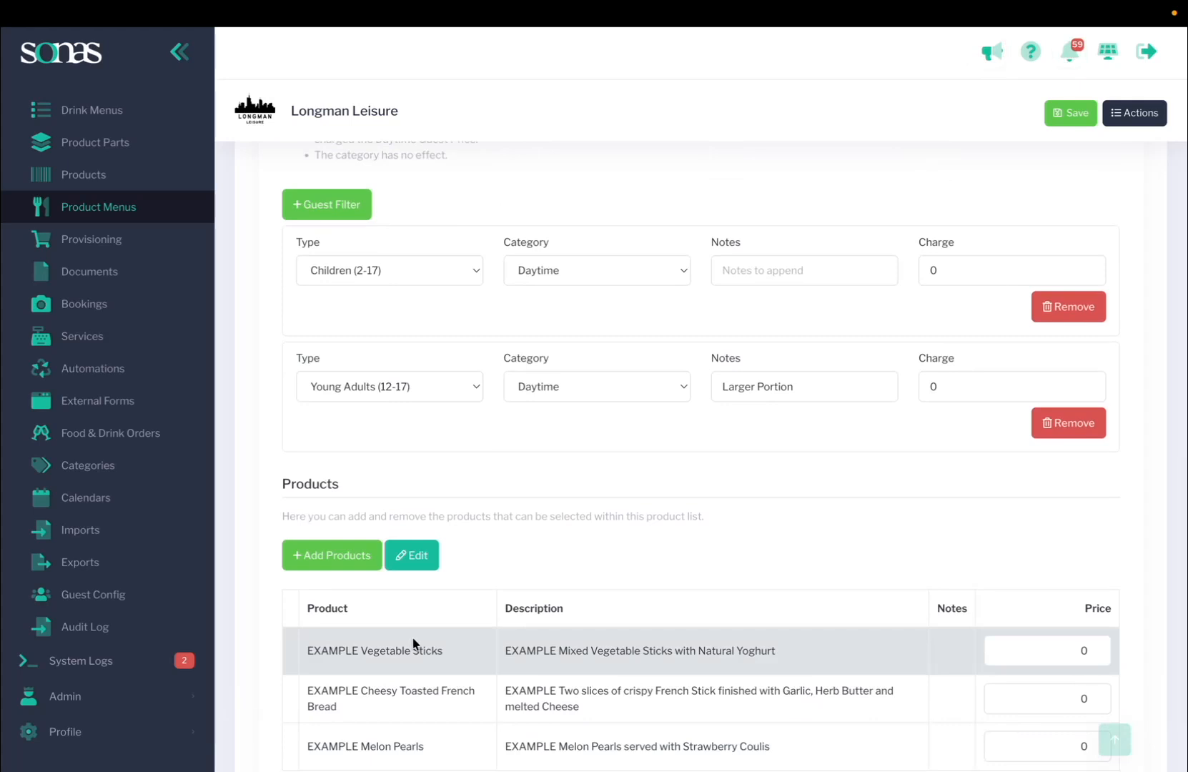
scroll(413, 643, up, 7)
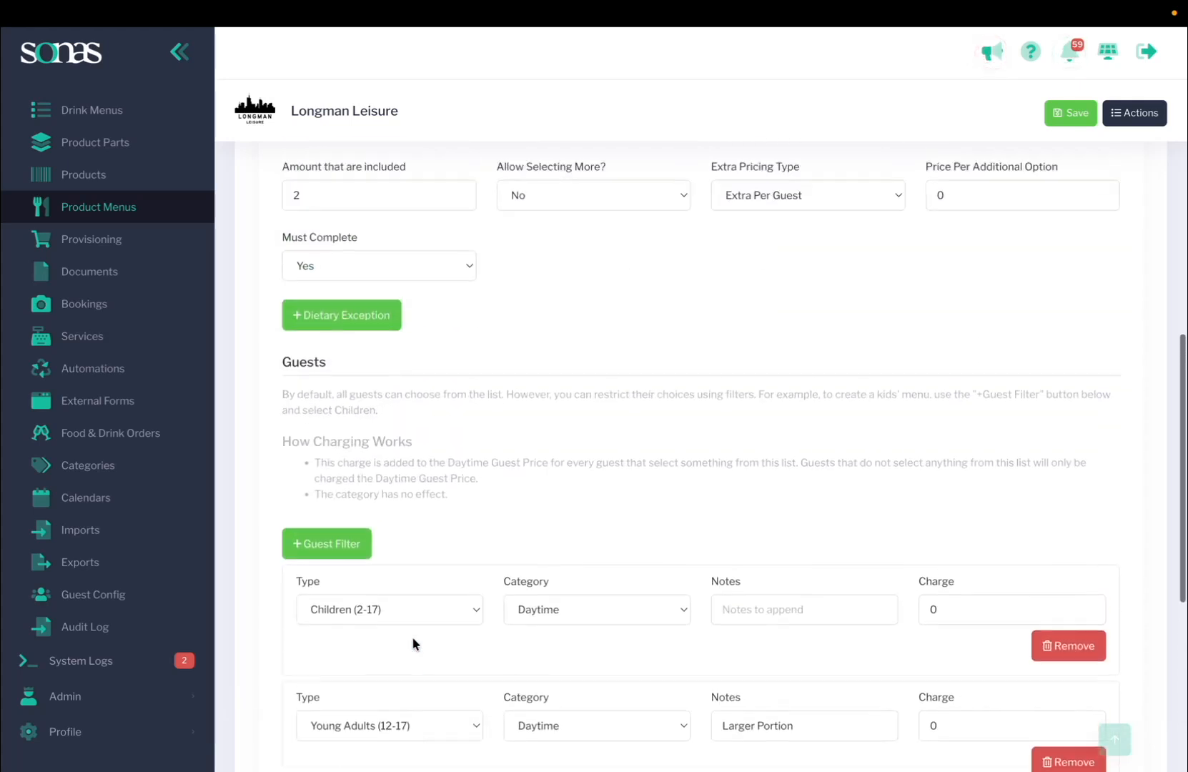
- Open the Wedding Breakfast menu and review which product lists it contains
click(676, 179)
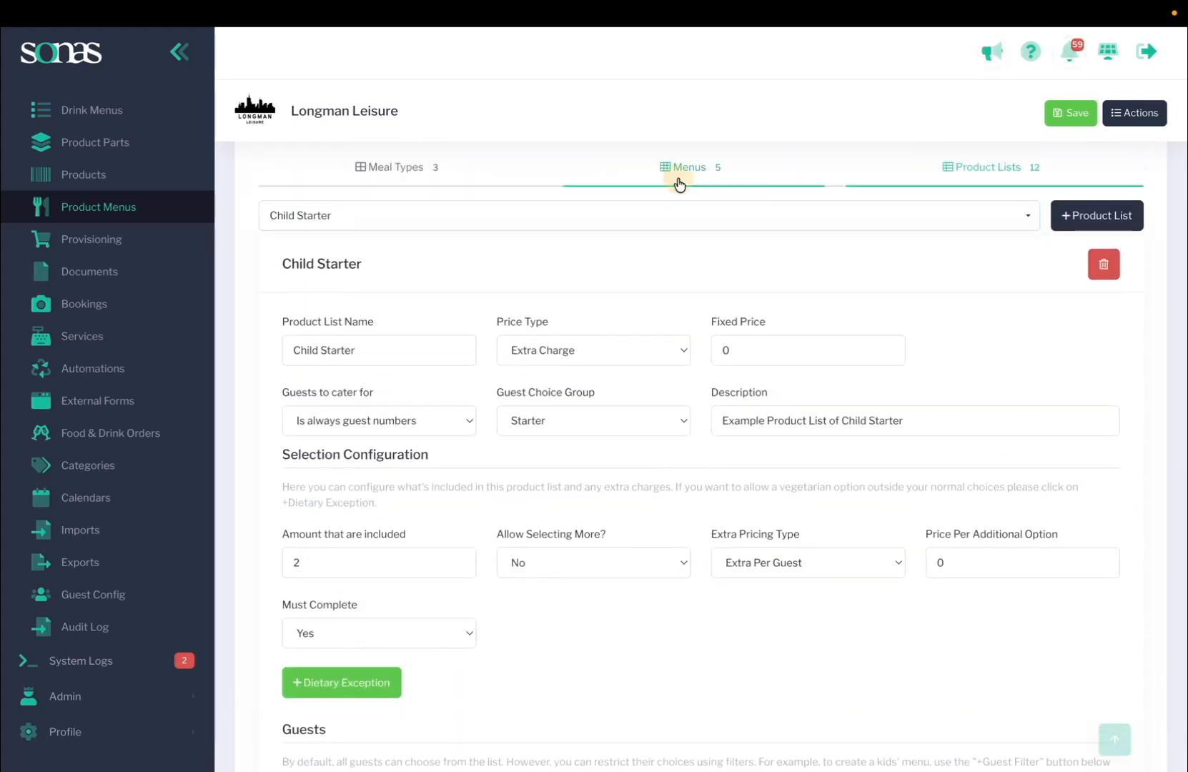
click(611, 232)
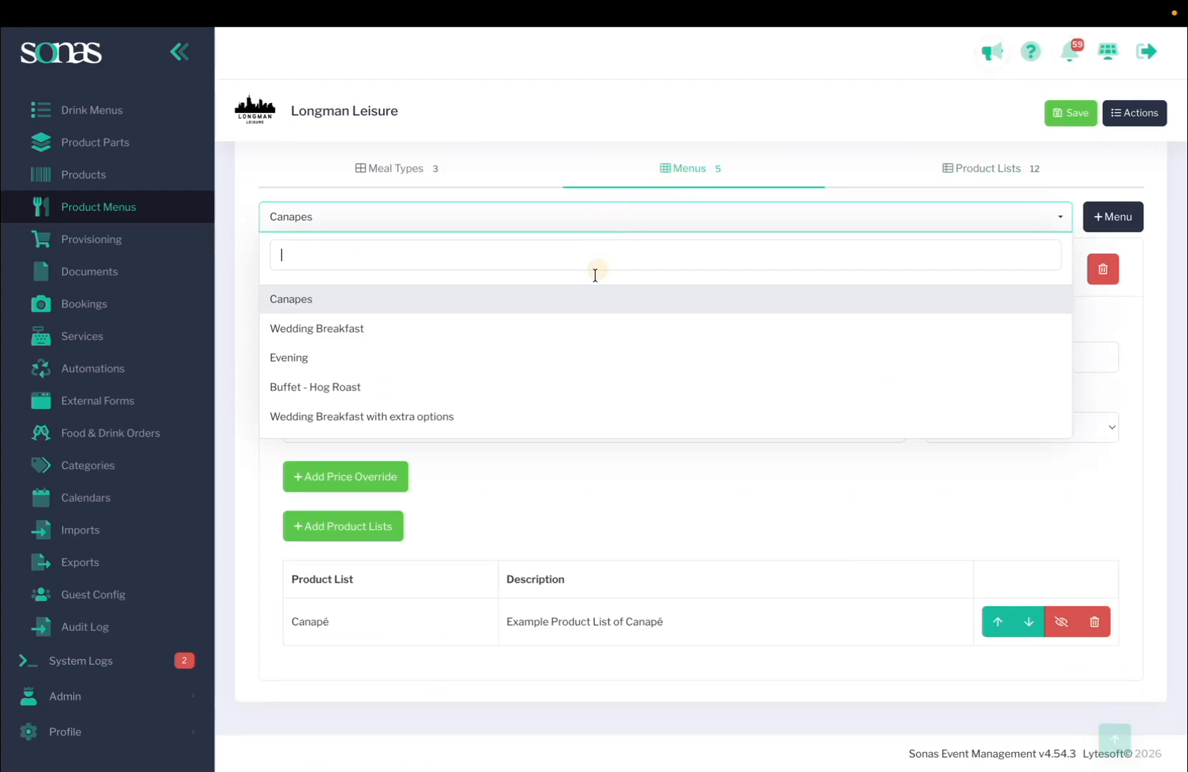
click(581, 330)
scroll(571, 378, down, 3)
scroll(571, 373, down, 1)
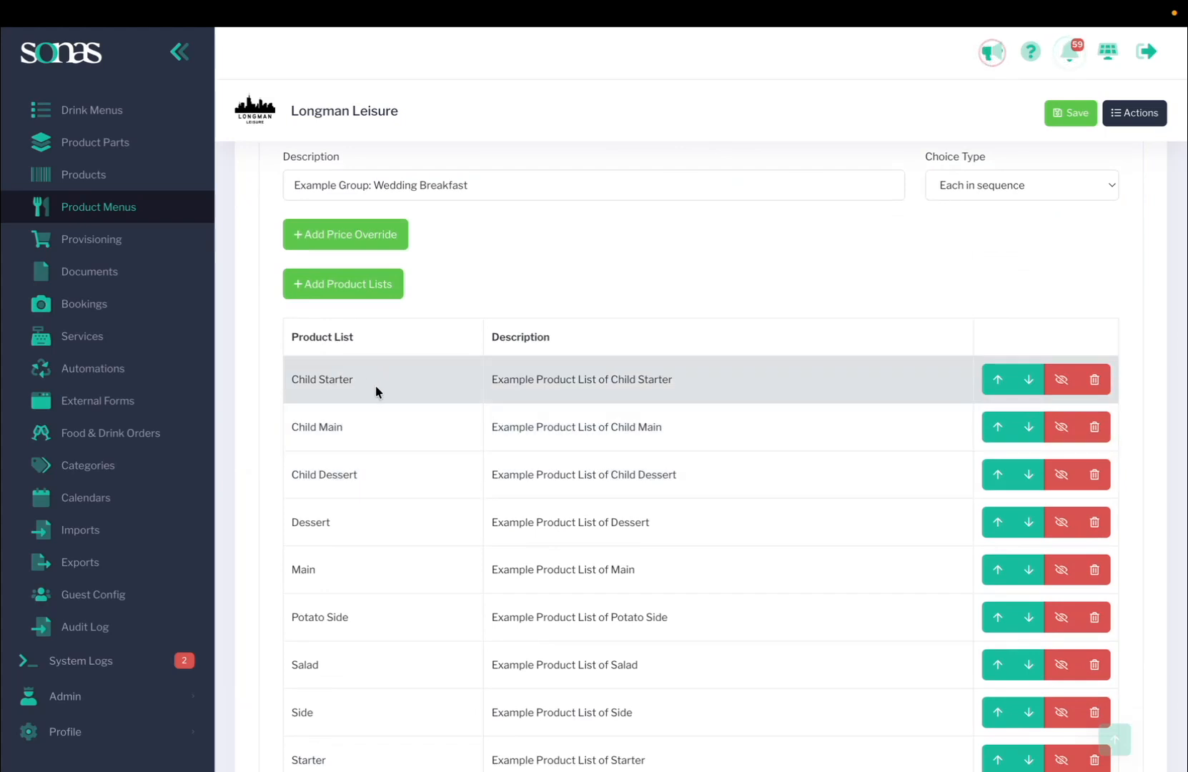
scroll(382, 475, down, 3)
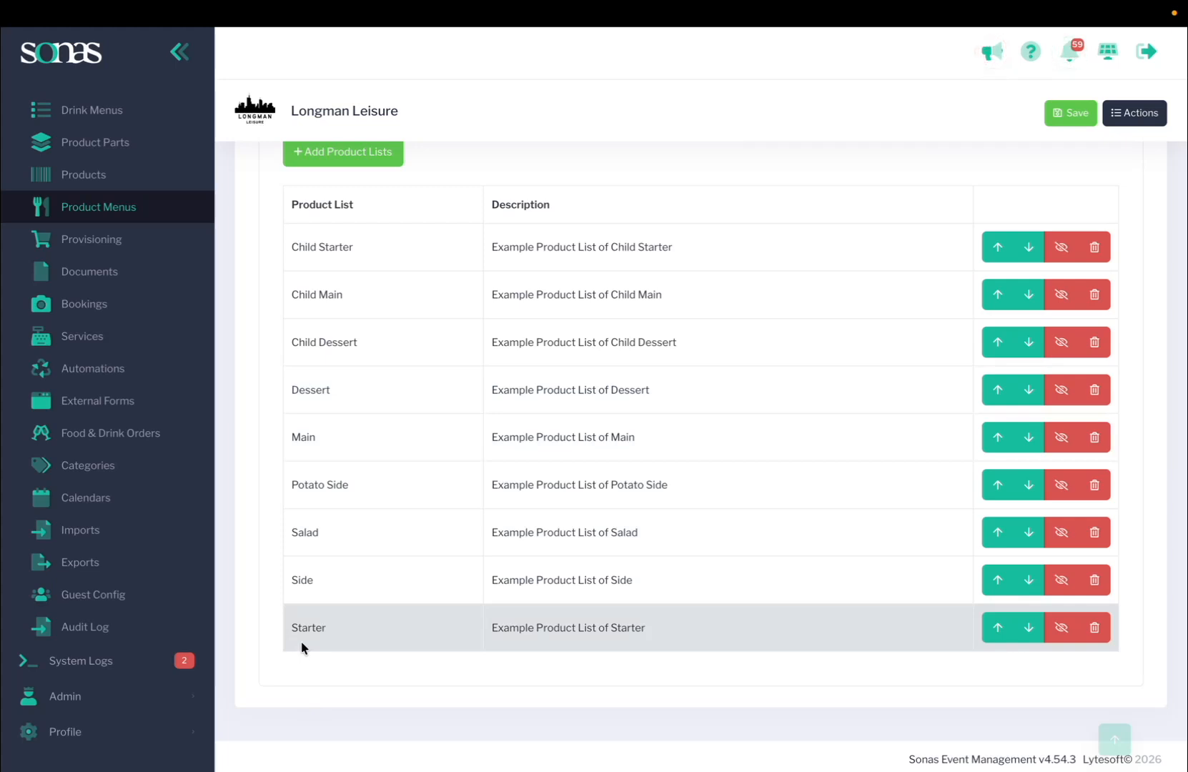
scroll(303, 647, up, 1)
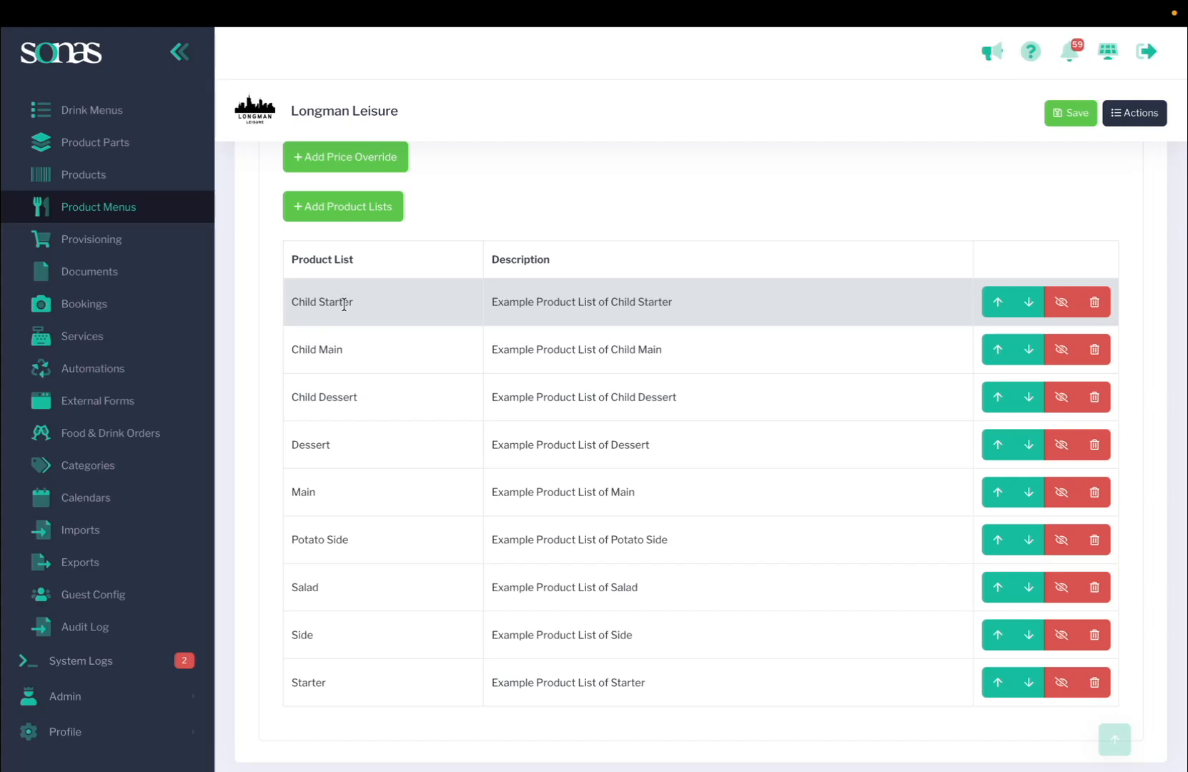
- View the Reception meal type and the menus assigned to it
scroll(343, 305, up, 10)
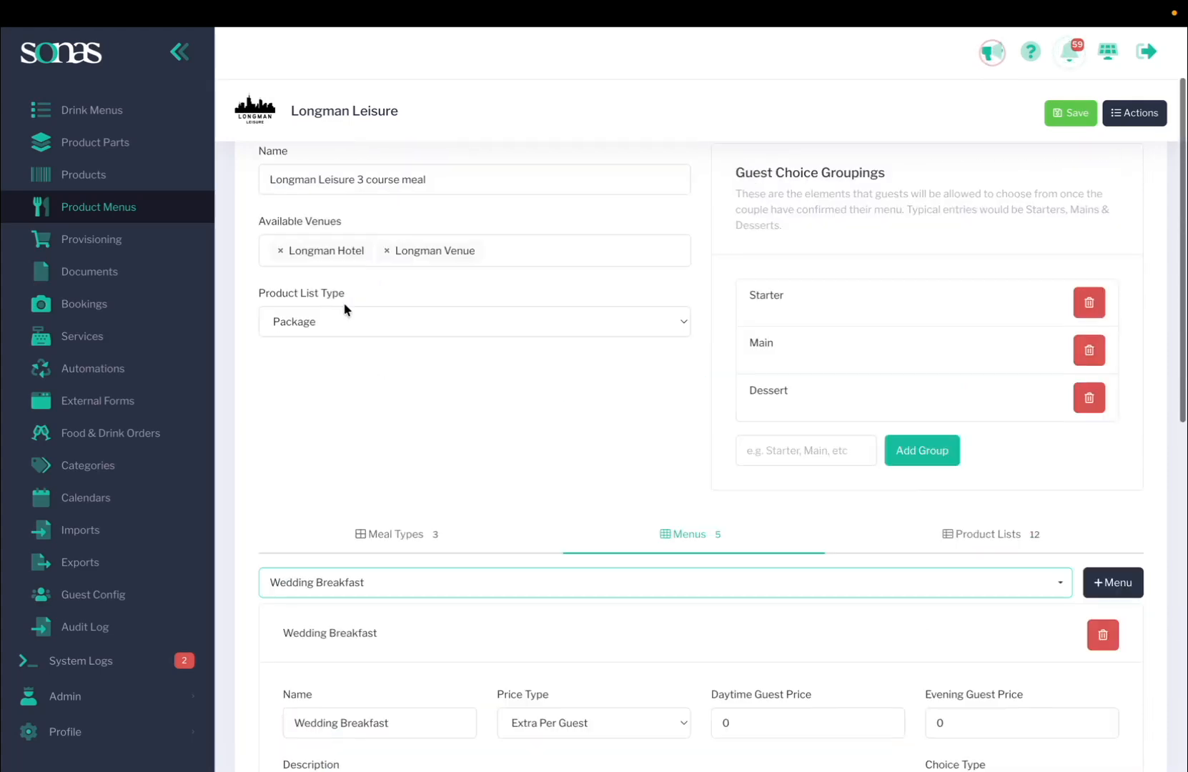
scroll(344, 307, down, 3)
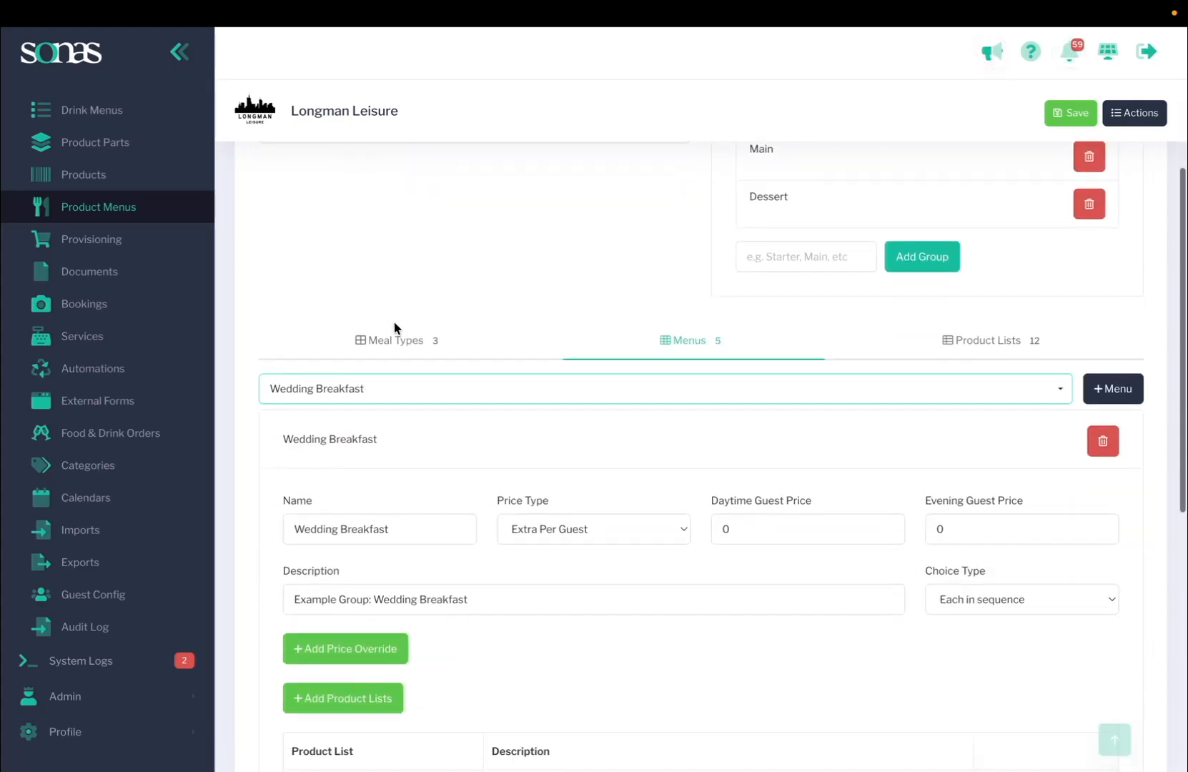
click(393, 341)
click(388, 389)
click(368, 473)
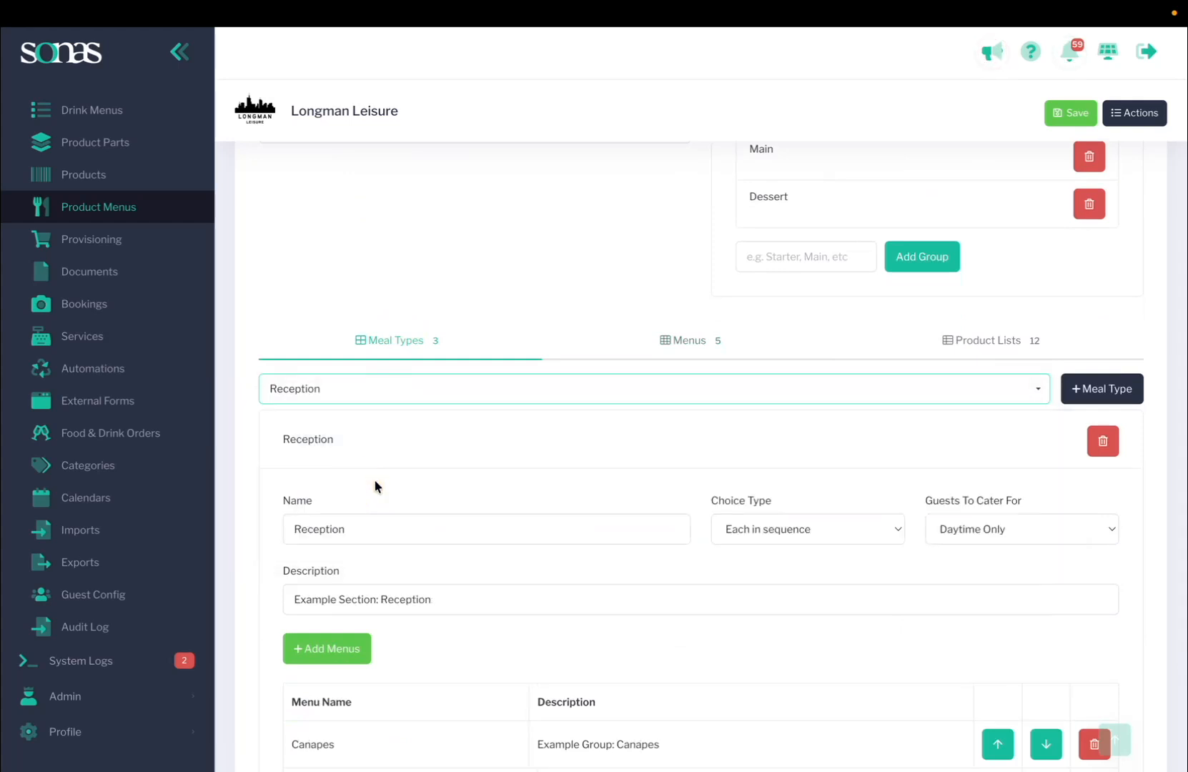
scroll(337, 504, down, 2)
- Add two guest filters to the Canapé product list, one for Adults (18+) and one for Young Adults (12-17)
click(975, 223)
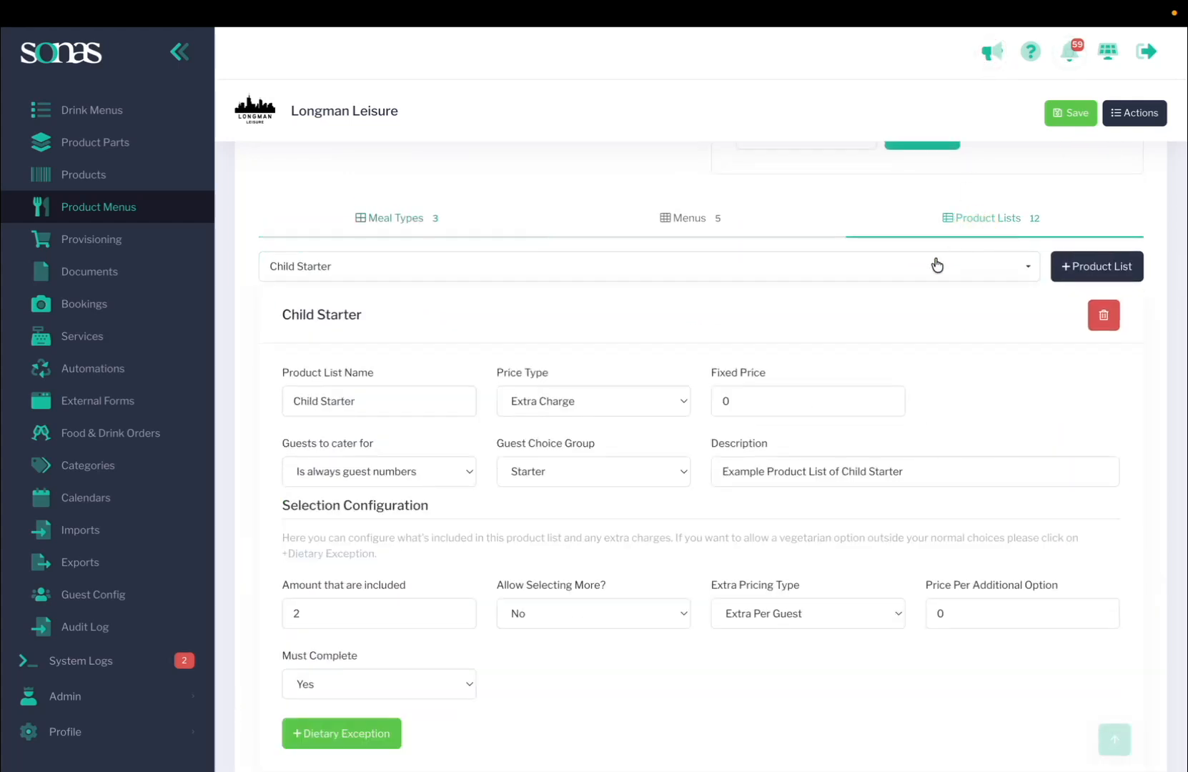
click(929, 266)
click(750, 371)
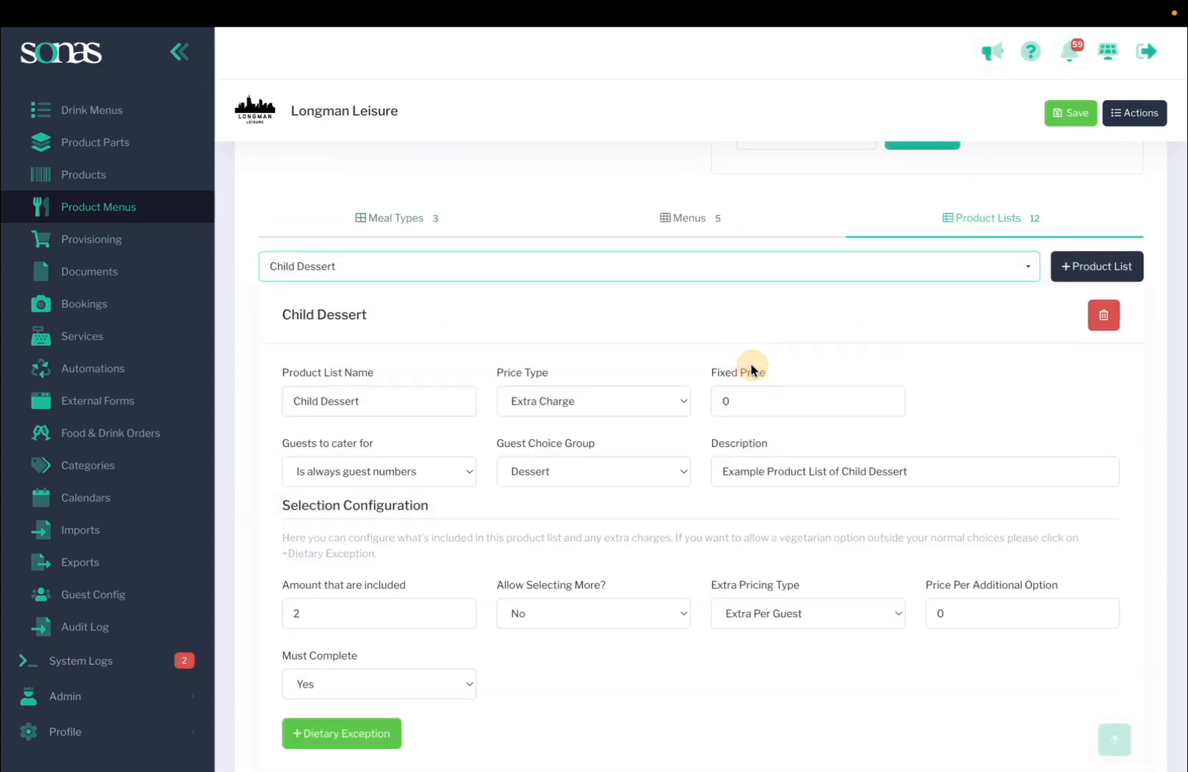
click(993, 275)
click(829, 349)
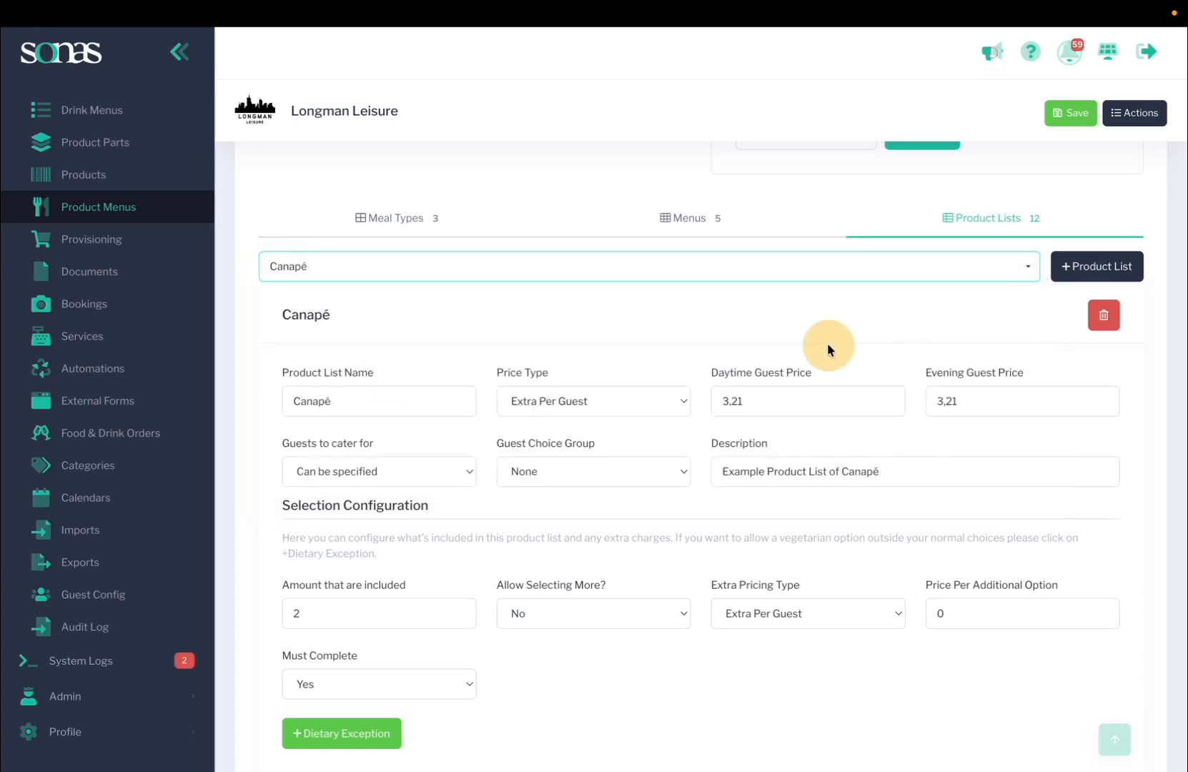
scroll(562, 476, down, 8)
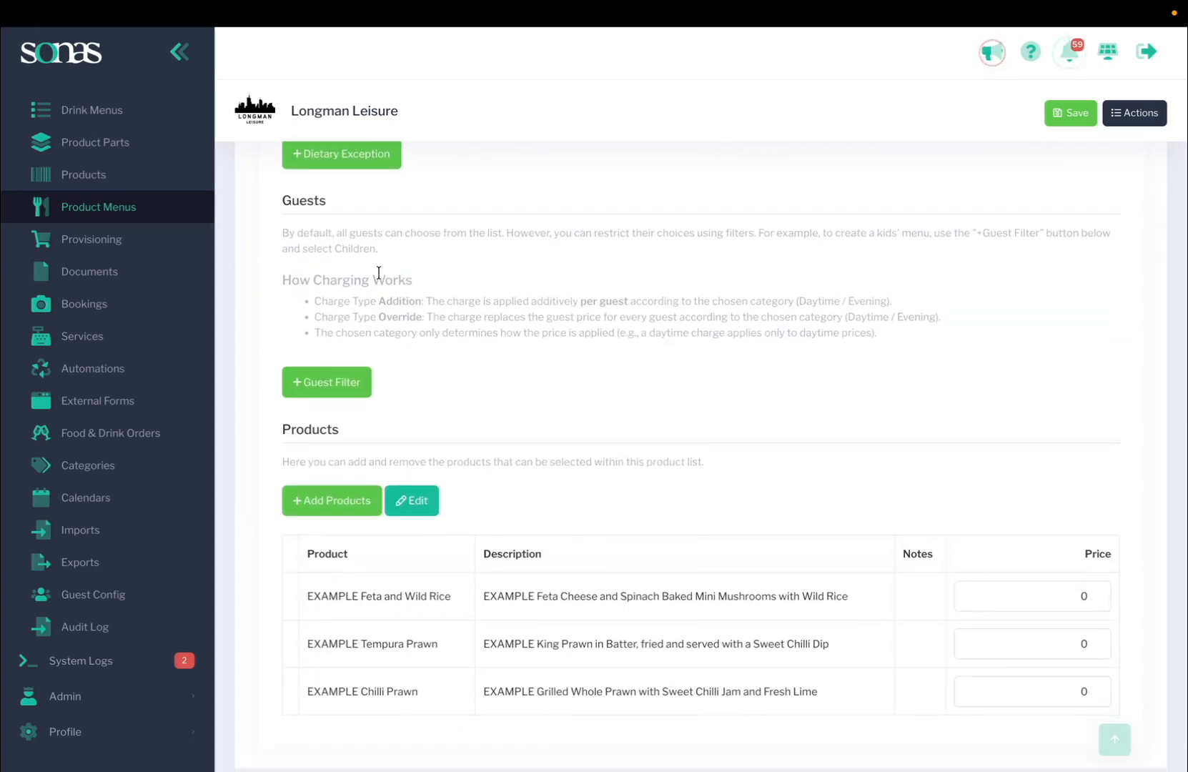
click(338, 390)
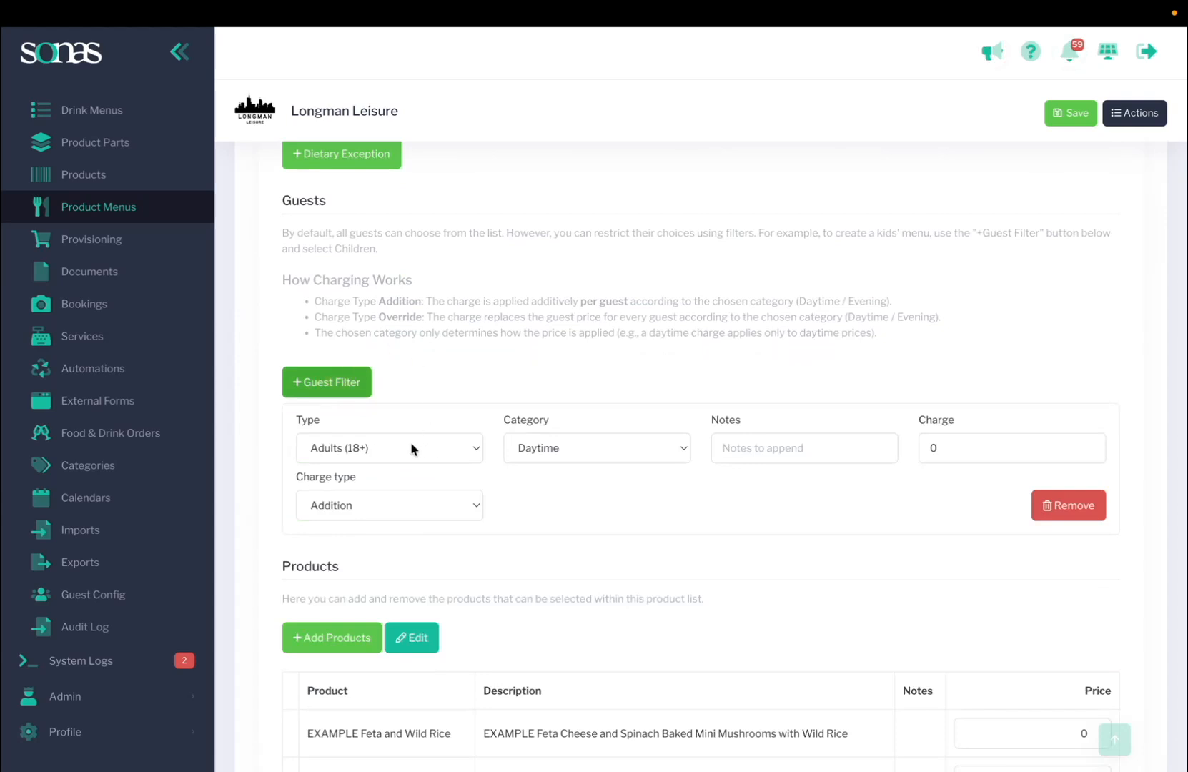
click(345, 386)
click(412, 581)
click(411, 604)
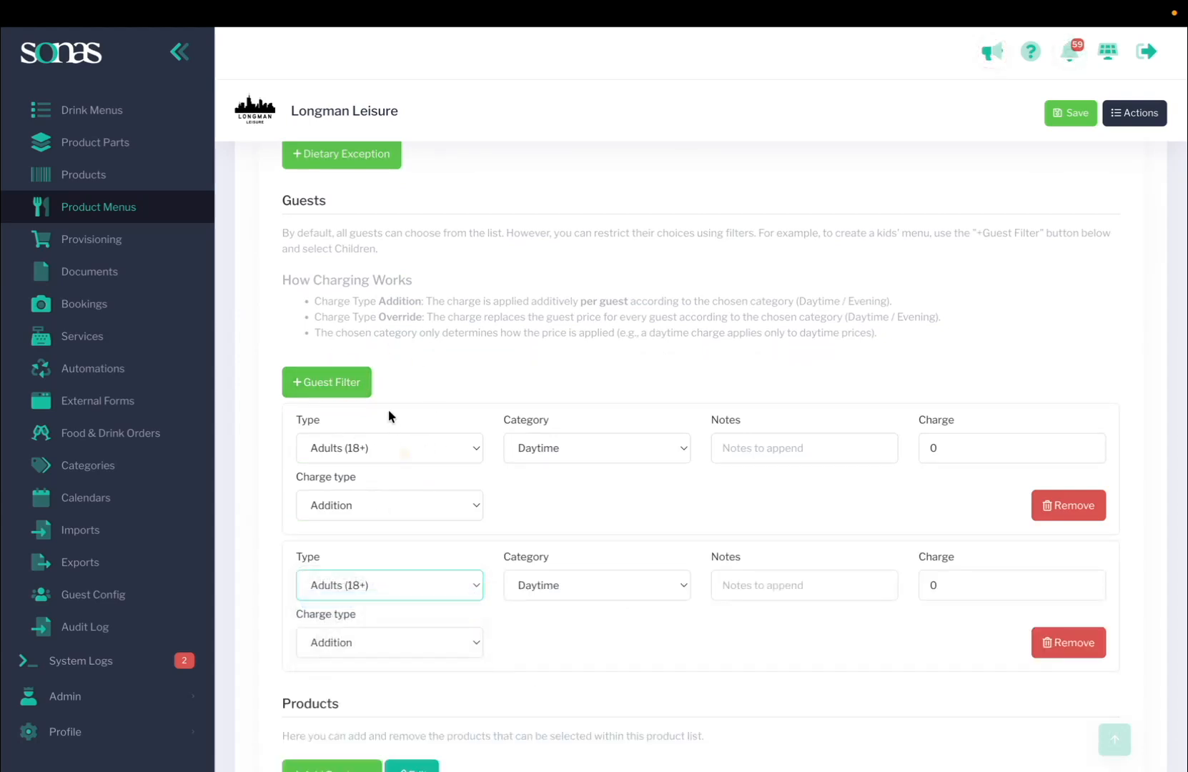
scroll(446, 456, down, 1)
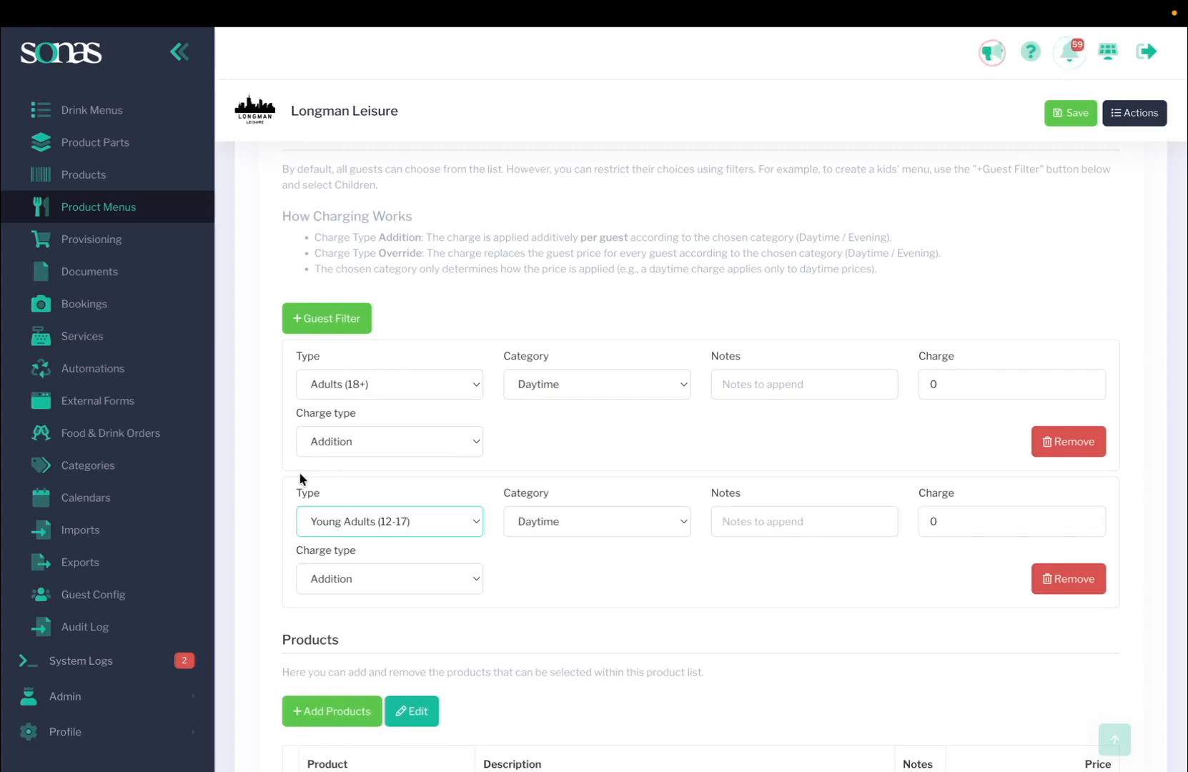
- Open the Wedding Breakfast meal type and review the menus guests can choose between
scroll(298, 472, up, 10)
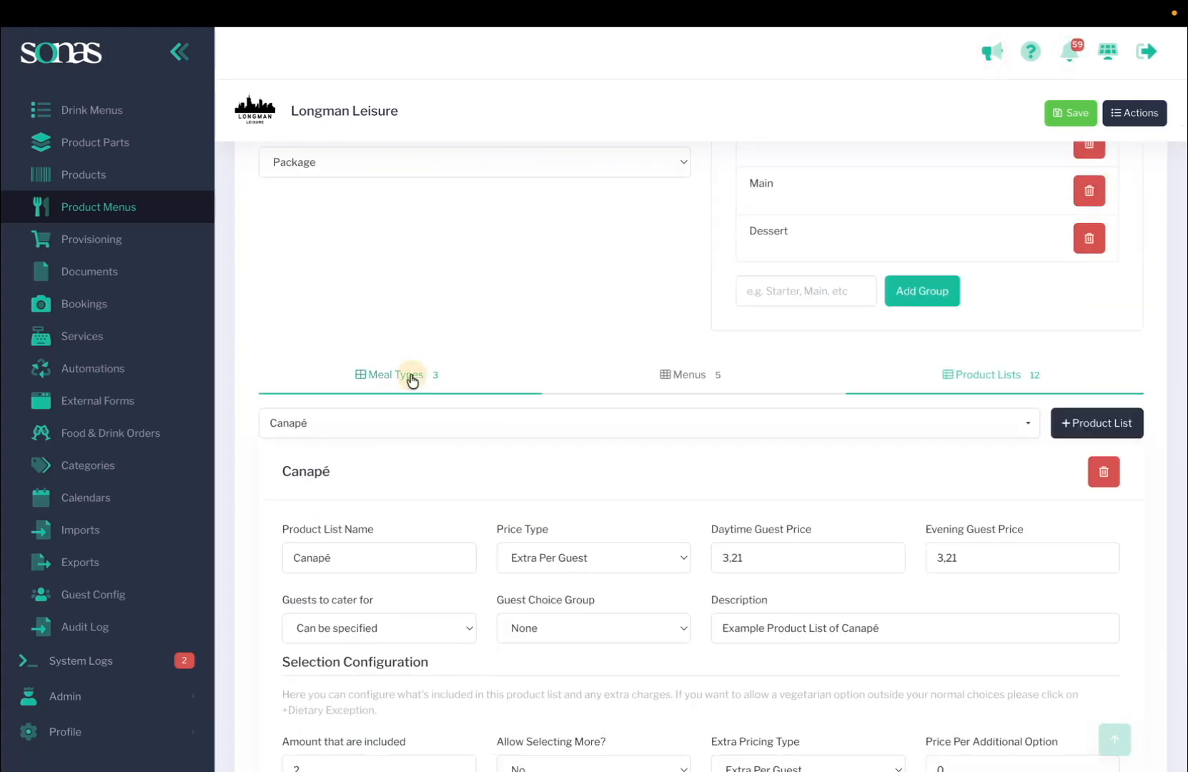
click(411, 377)
click(403, 424)
click(392, 534)
scroll(391, 534, down, 3)
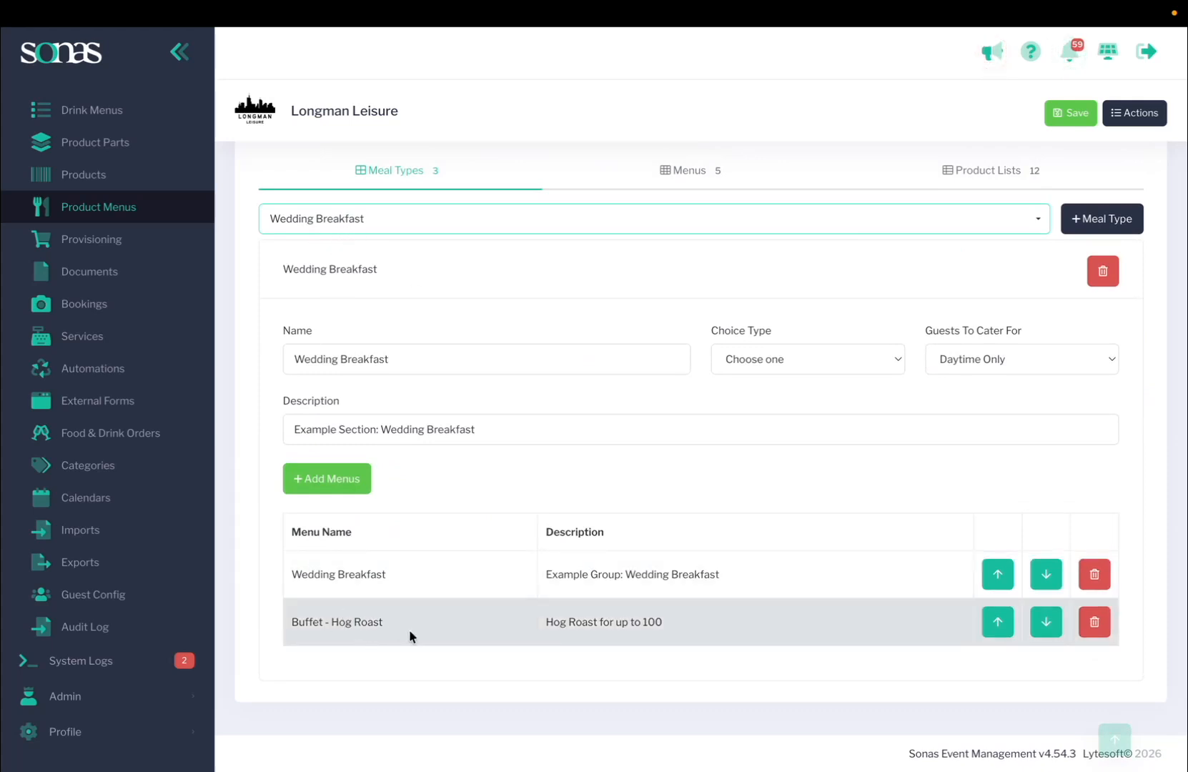
scroll(543, 421, up, 1)
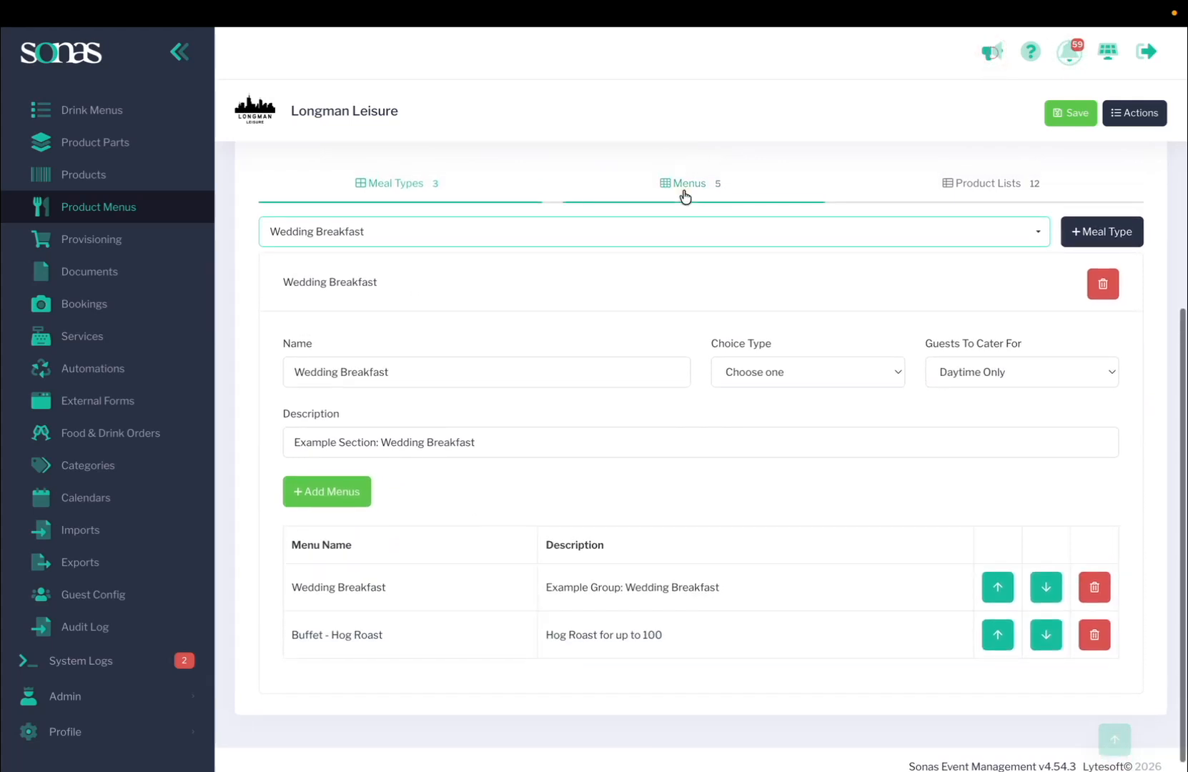
- Add the Child Starter, Child Main and Child Dessert product lists to the Buffet - Hog Roast menu
click(684, 189)
click(634, 229)
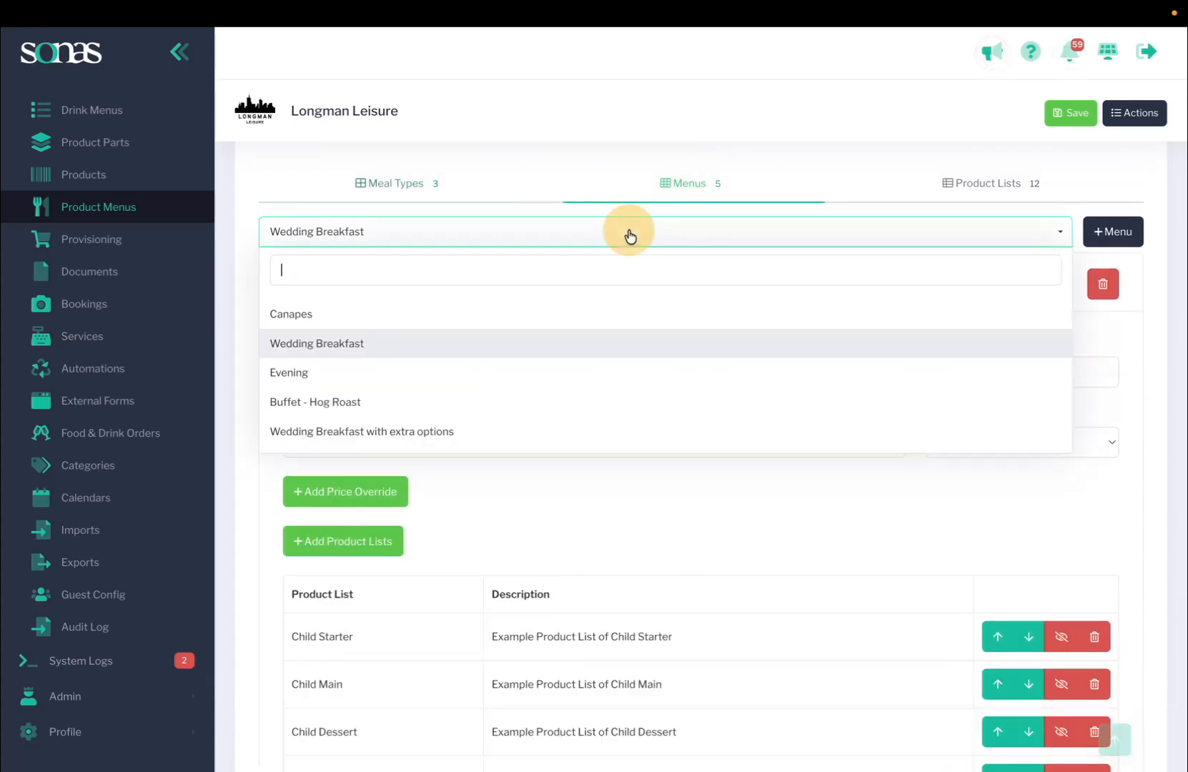
click(495, 412)
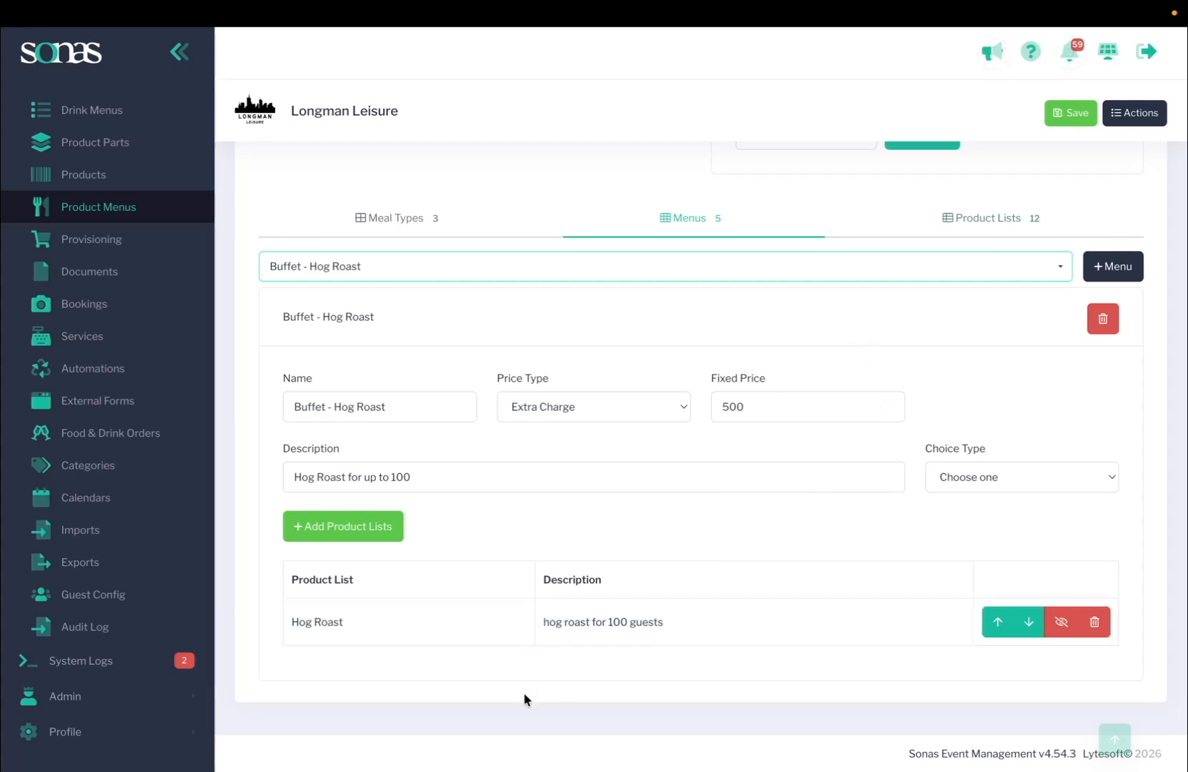
click(352, 527)
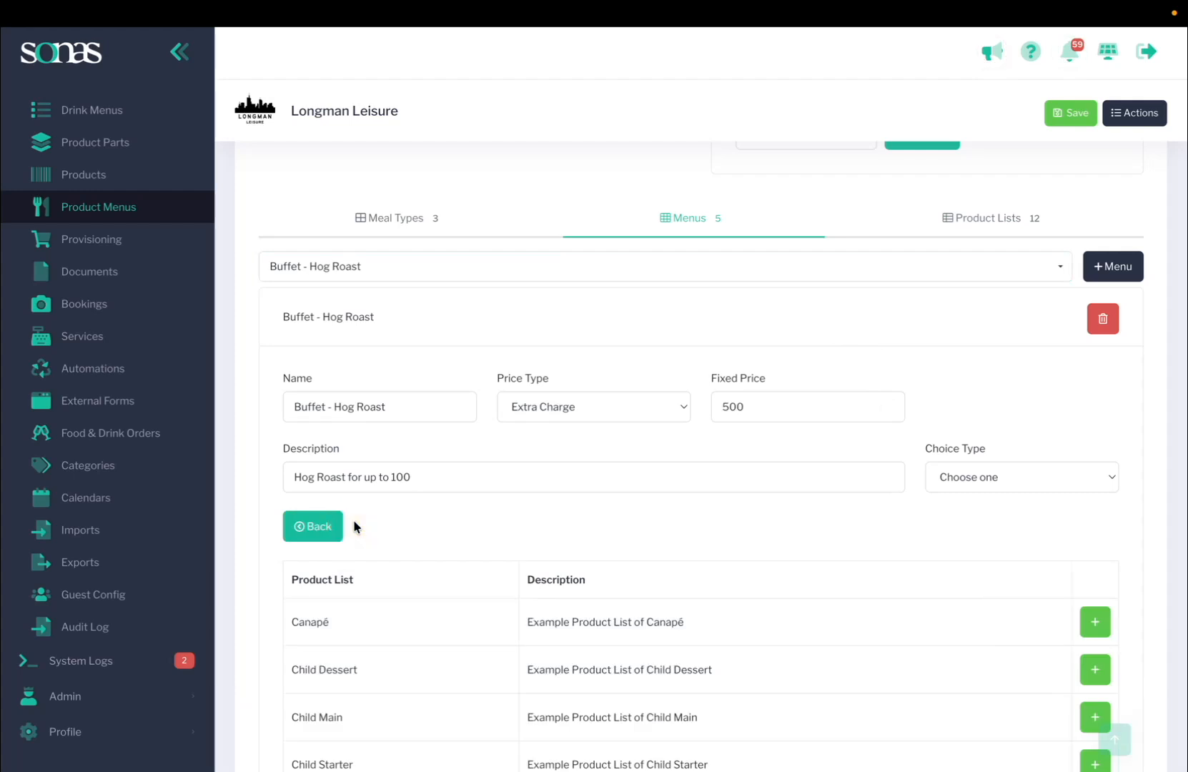
scroll(358, 534, down, 5)
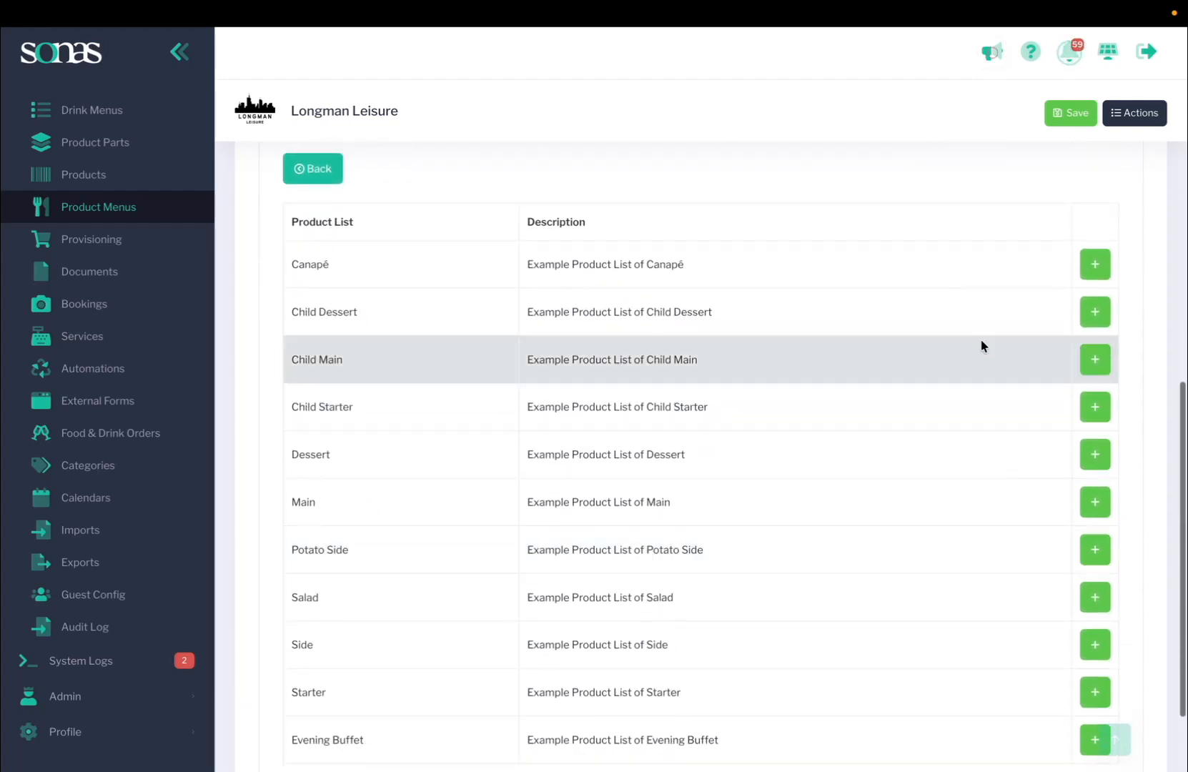
click(1094, 407)
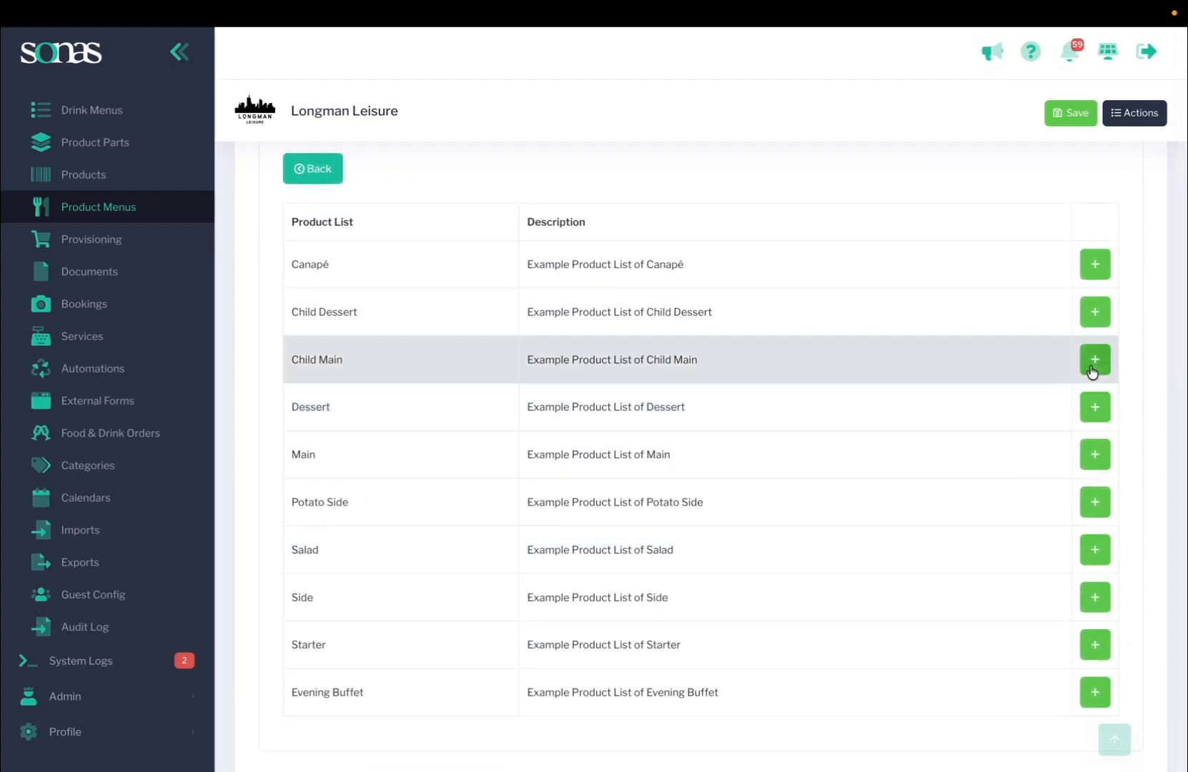
click(1092, 366)
click(1093, 318)
click(307, 197)
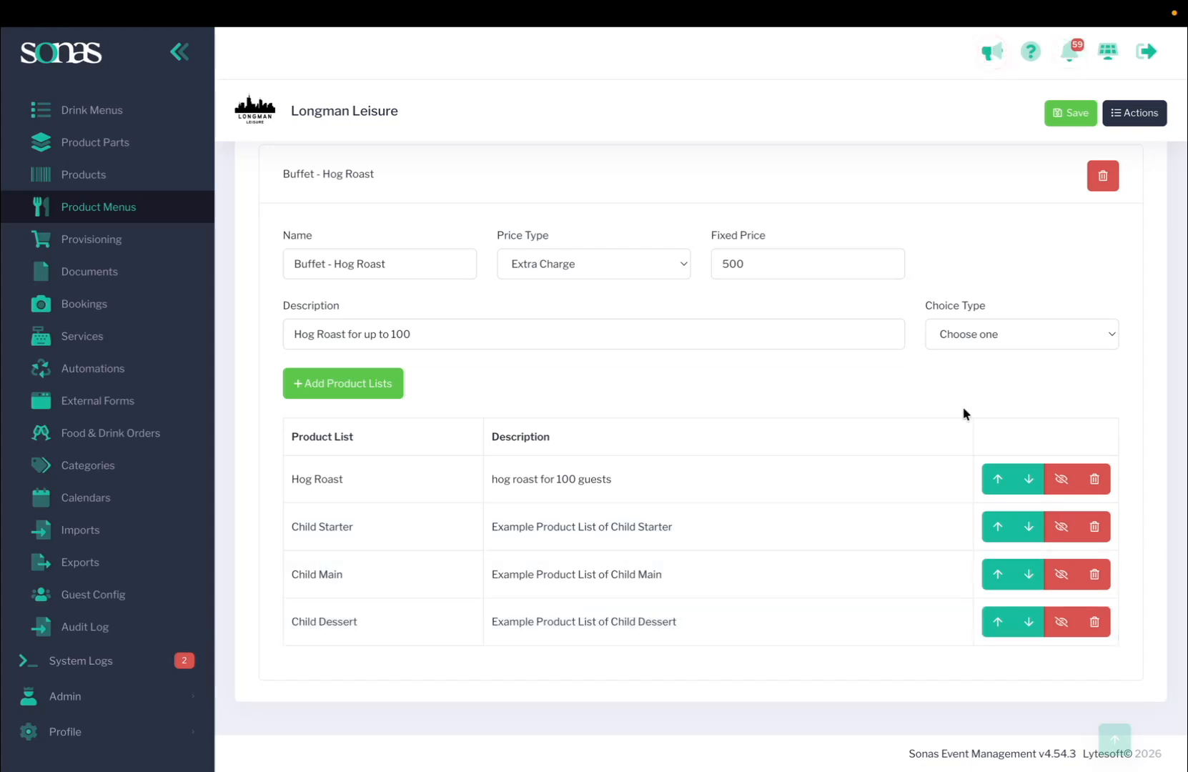
- Open the Child Main product list and examine its guest filter section and products
scroll(962, 409, up, 5)
click(990, 510)
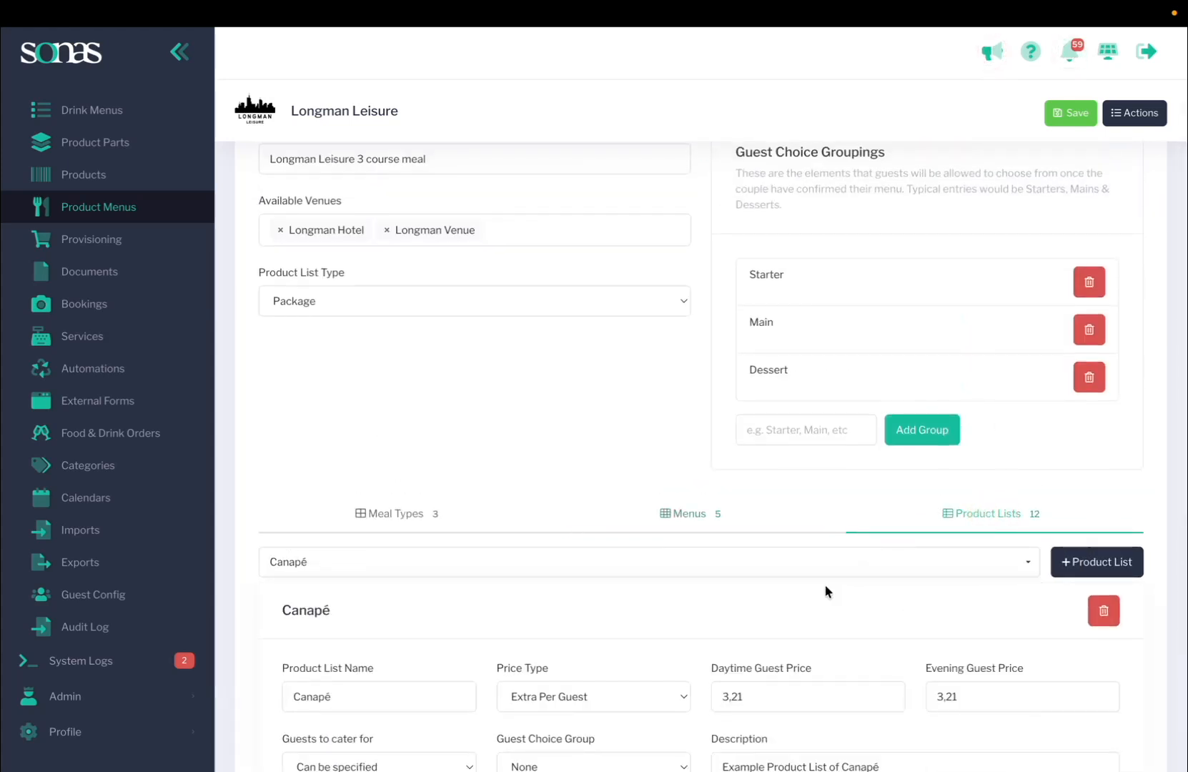
click(819, 563)
click(684, 467)
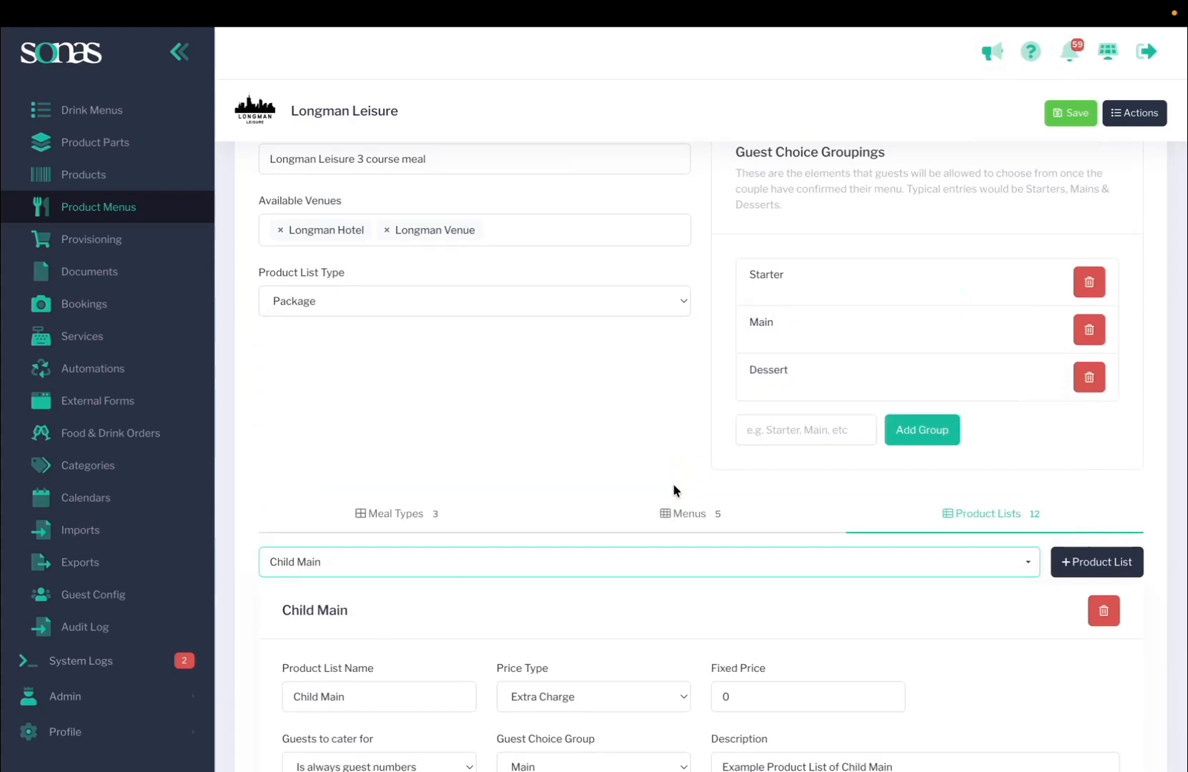
scroll(628, 603, down, 10)
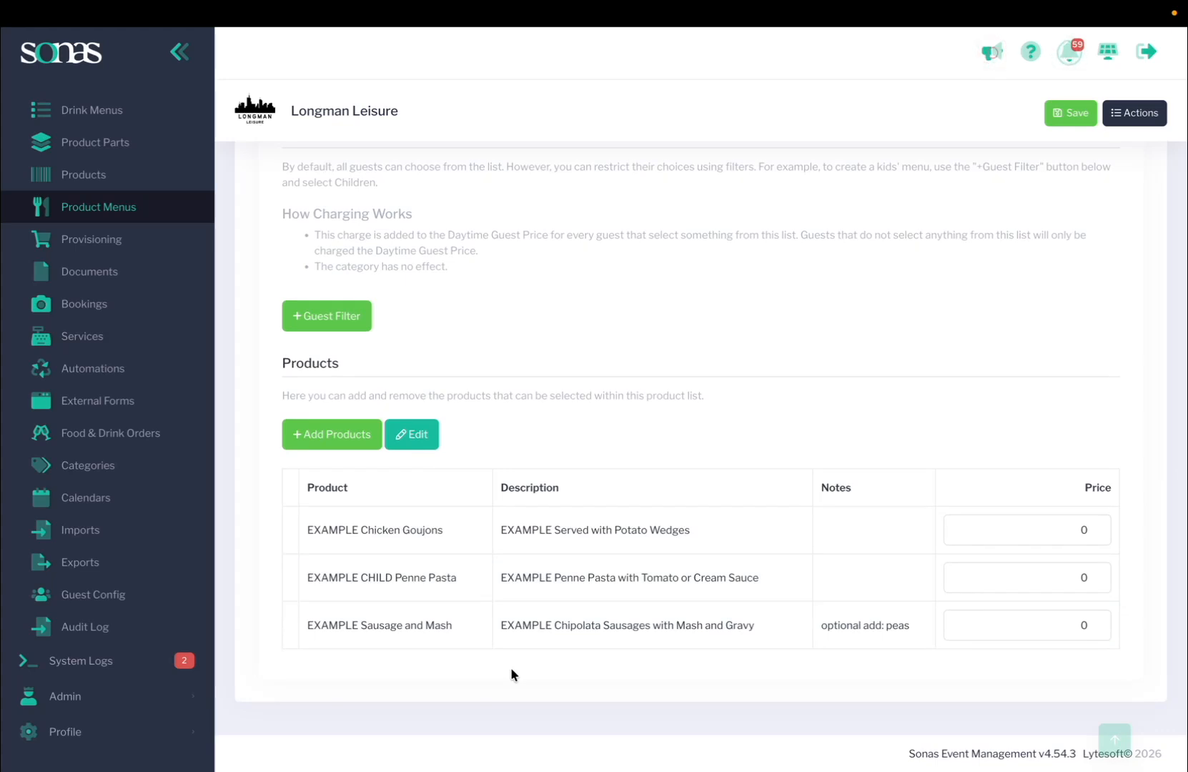
scroll(510, 674, up, 1)
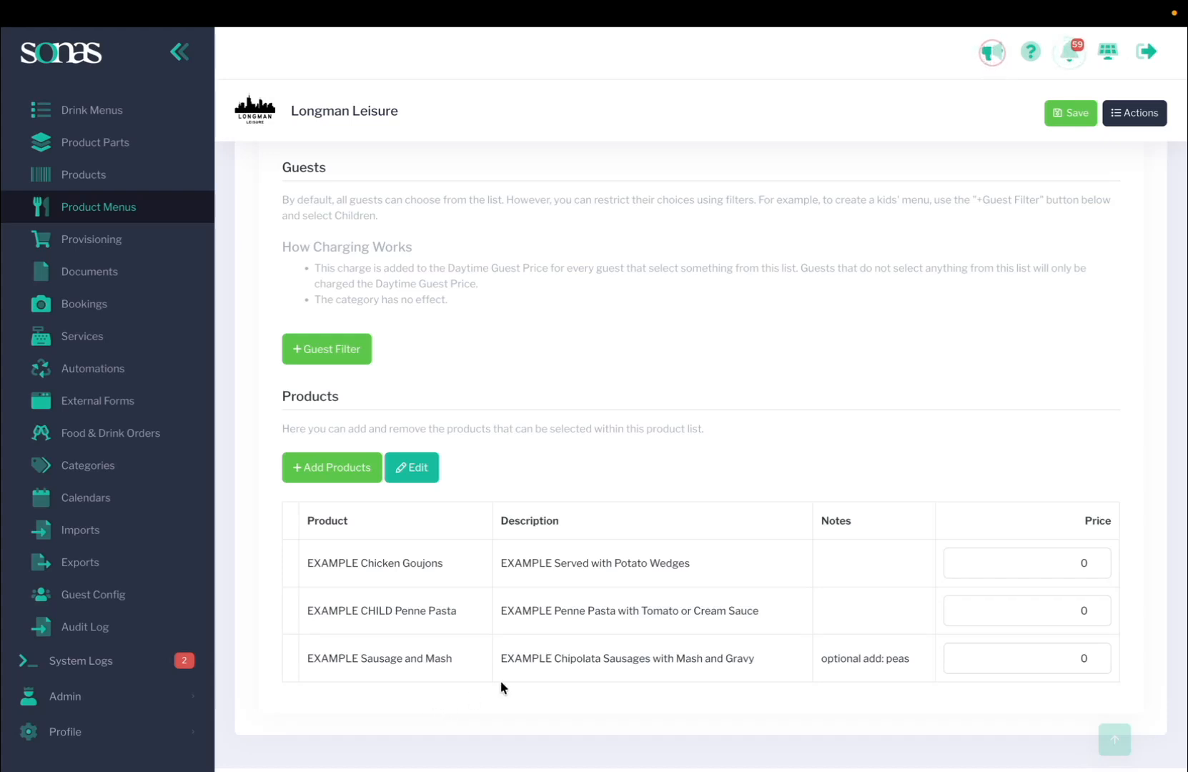
scroll(511, 607, up, 1)
scroll(519, 576, down, 1)
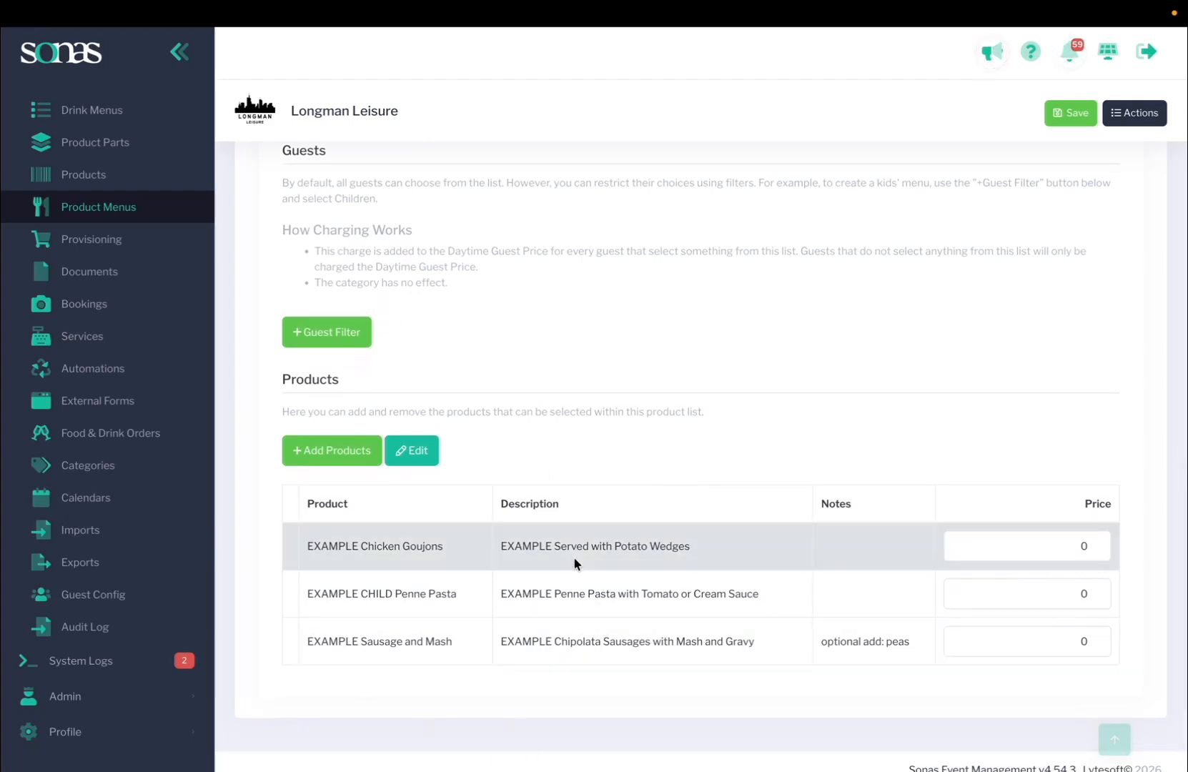
scroll(575, 561, up, 10)
scroll(671, 417, down, 1)
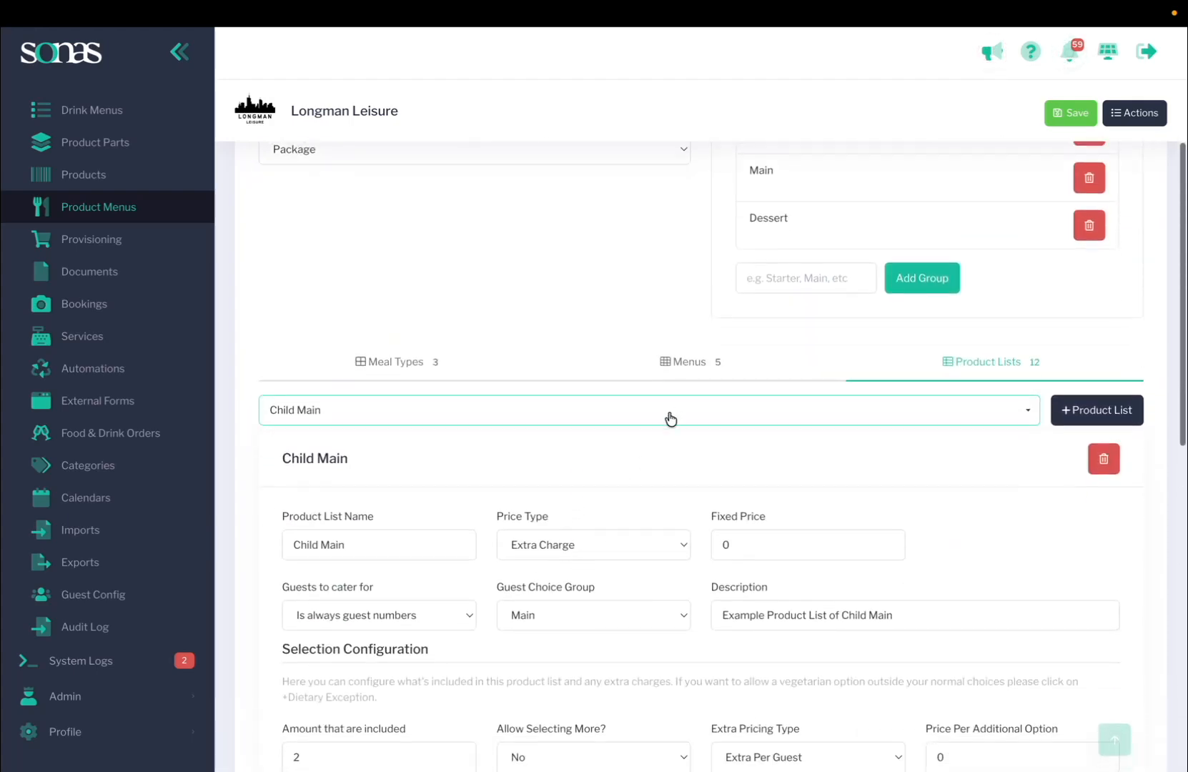
- Open the Hog Roast product list and try out a guest filter for Adults (18+) in the Daytime category
click(675, 410)
scroll(636, 347, down, 5)
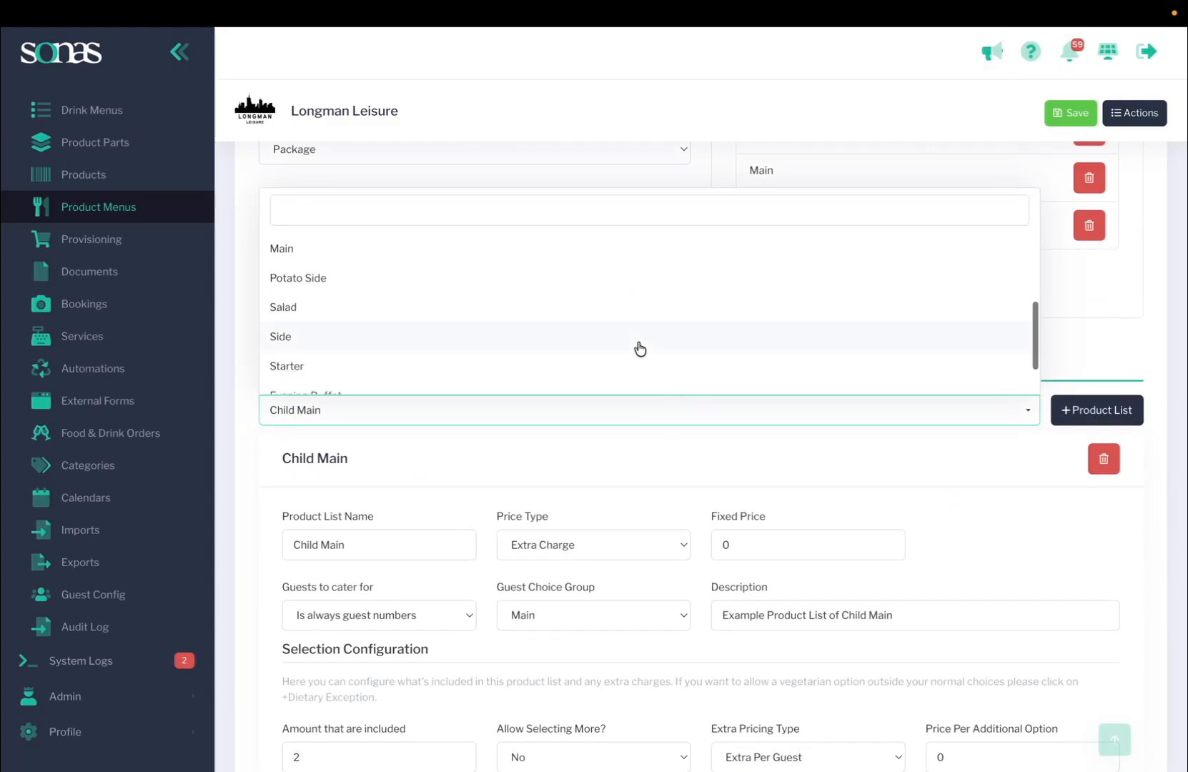
click(618, 374)
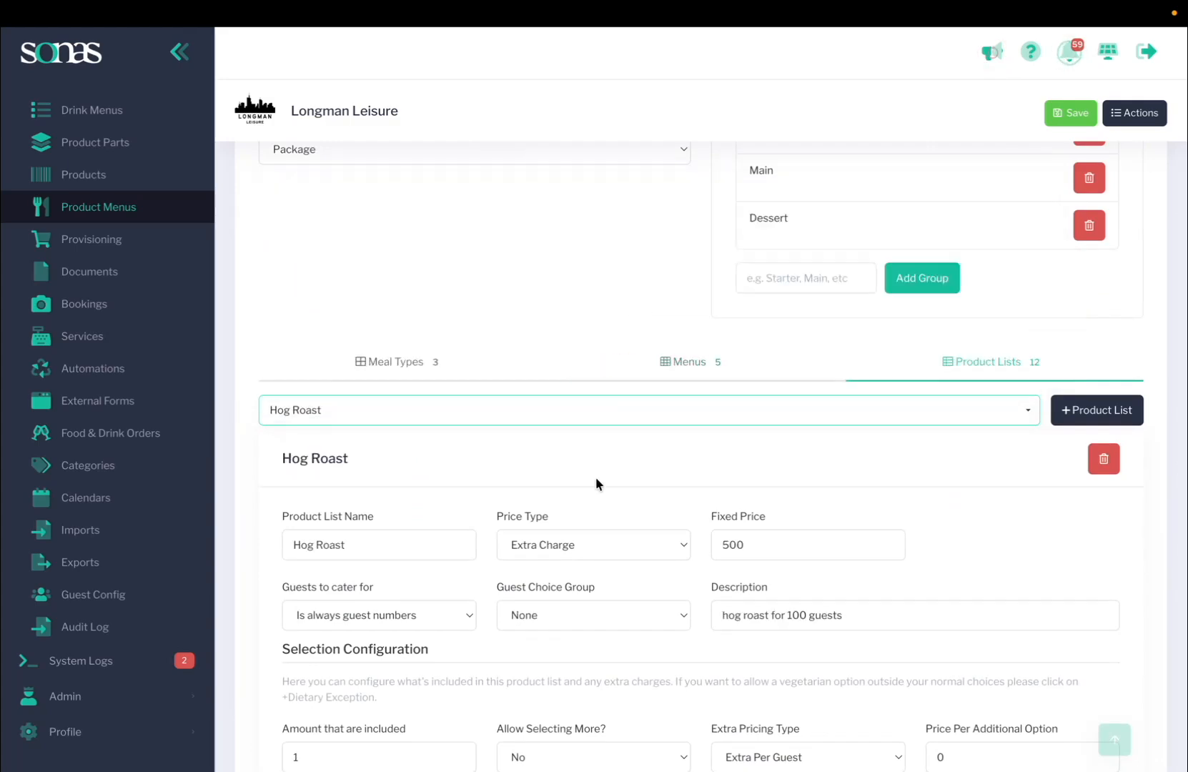
scroll(596, 479, down, 8)
scroll(595, 479, up, 1)
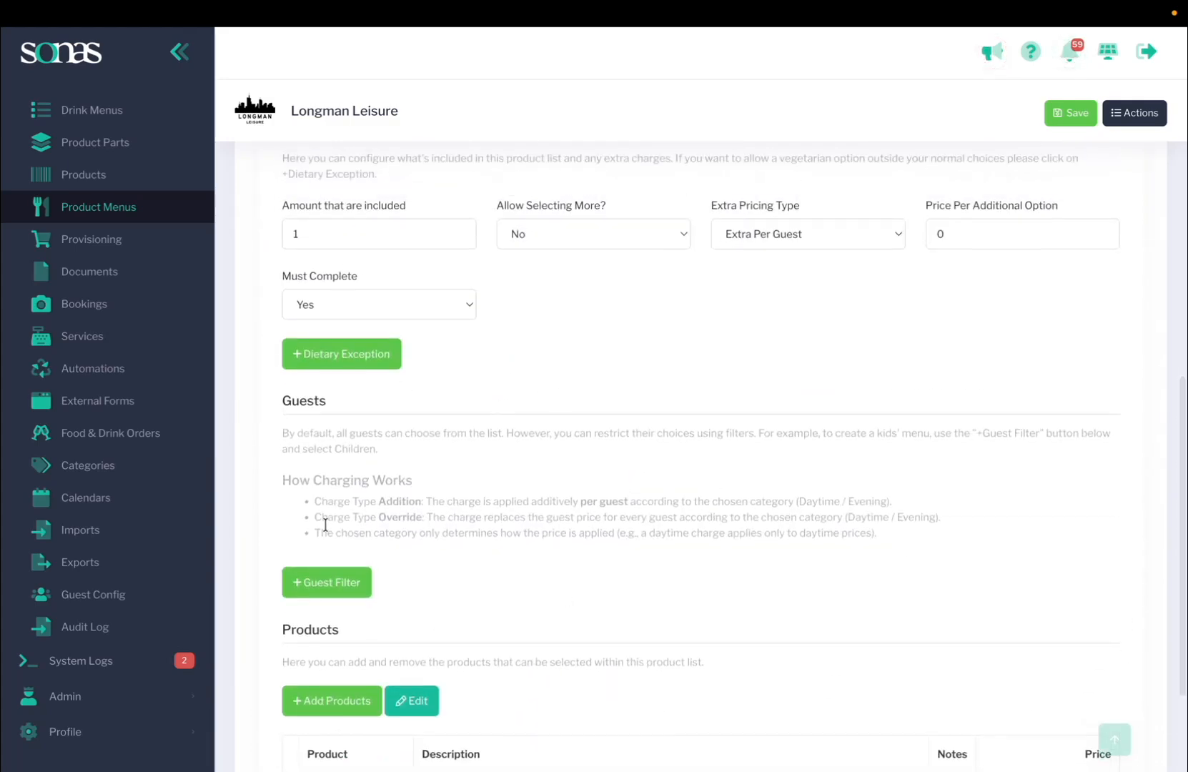
click(331, 588)
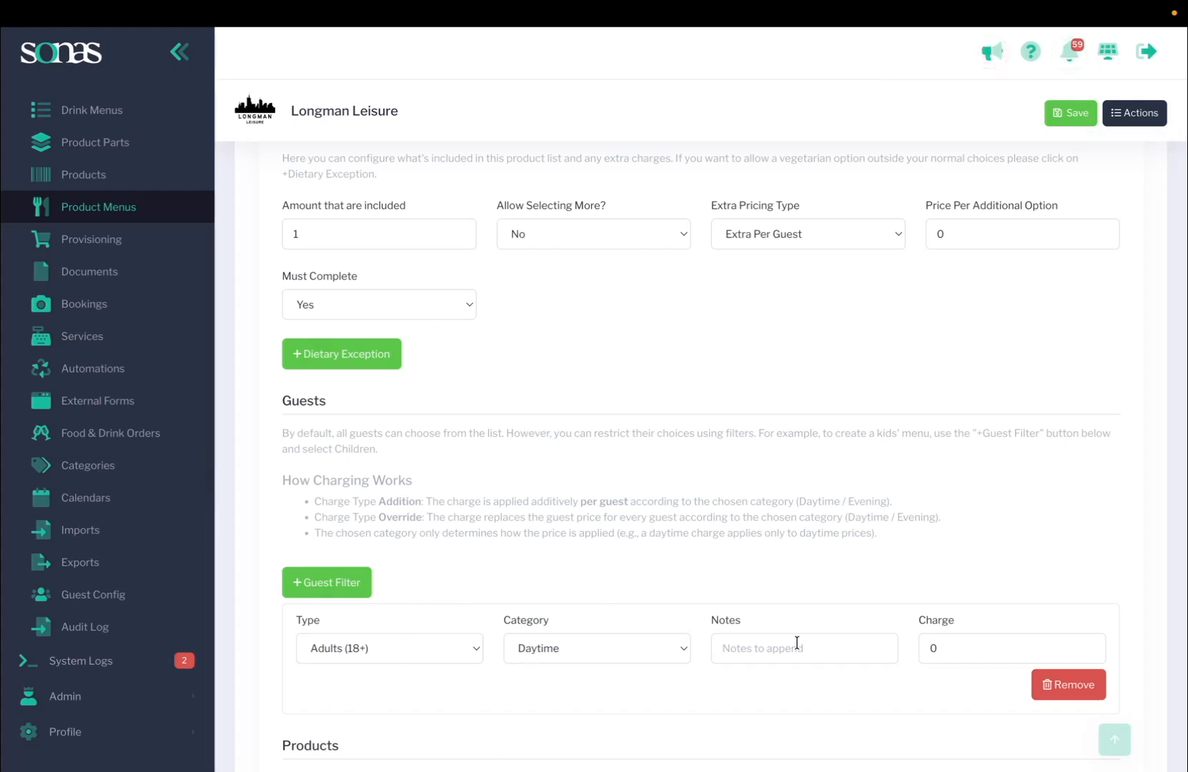
click(1072, 684)
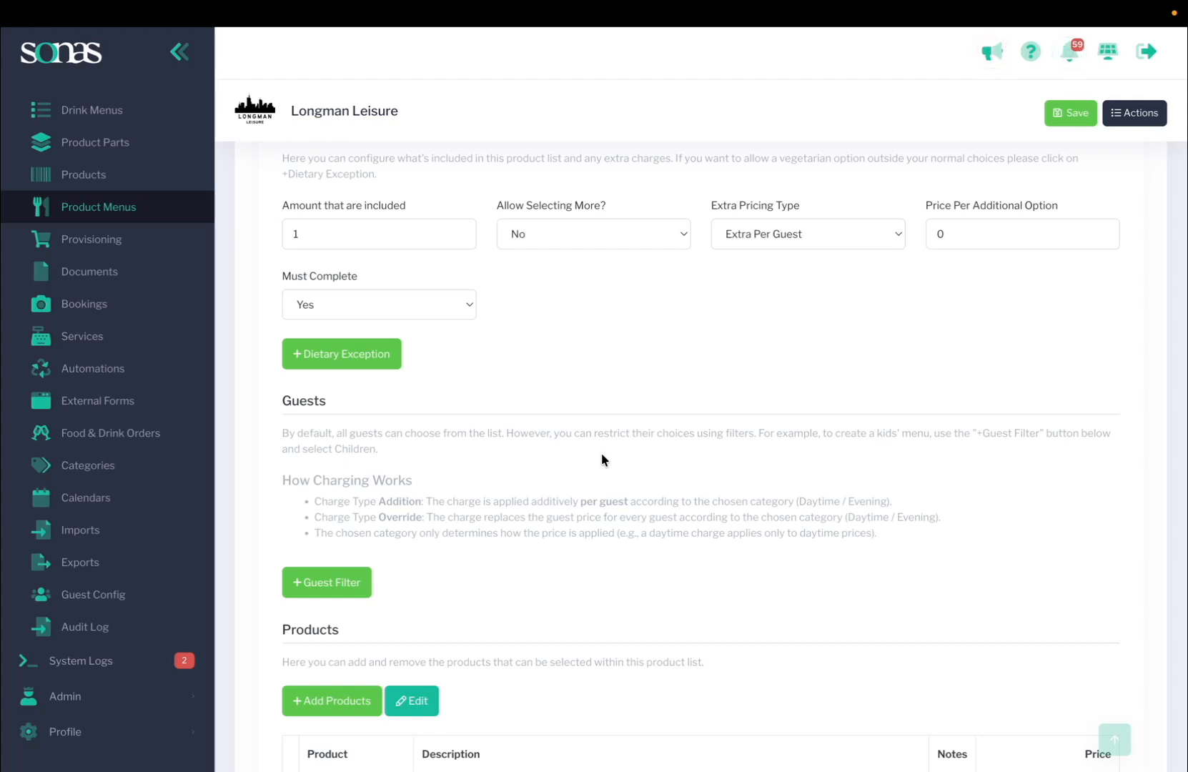
- Return to the Child Main product list and review its settings, guest charging explanation and products
scroll(601, 453, down, 2)
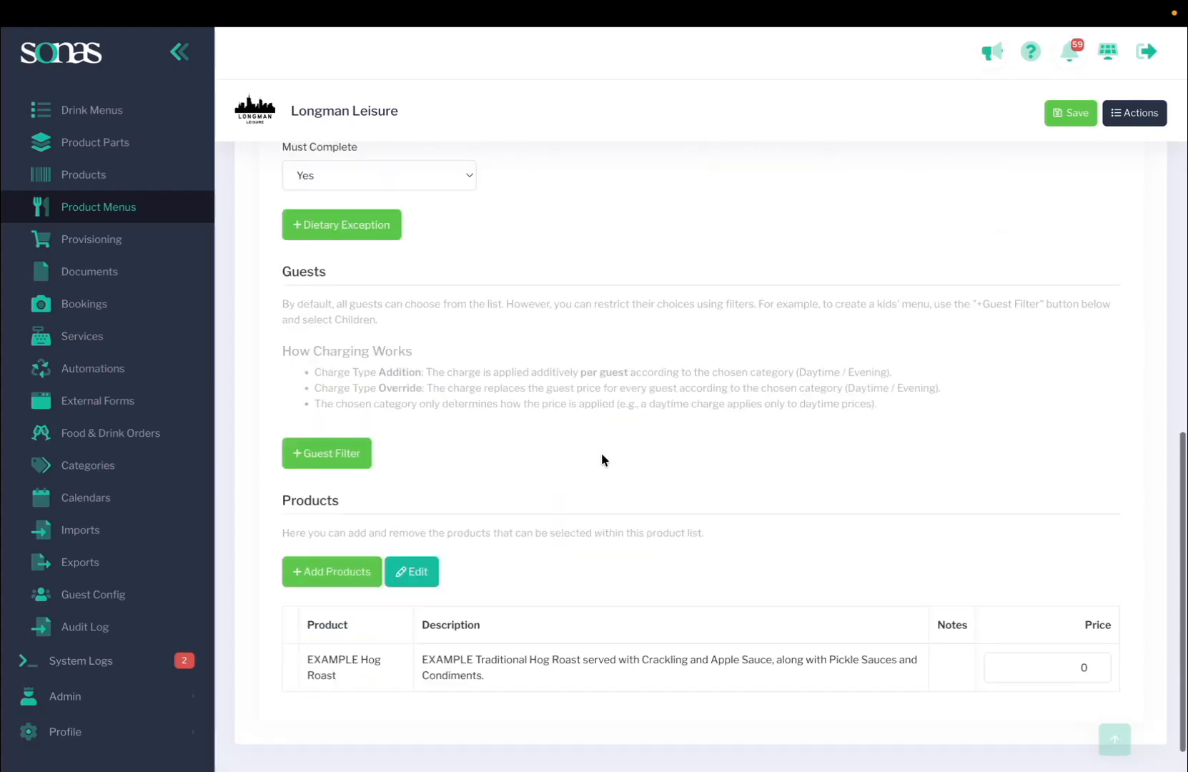
scroll(697, 445, up, 8)
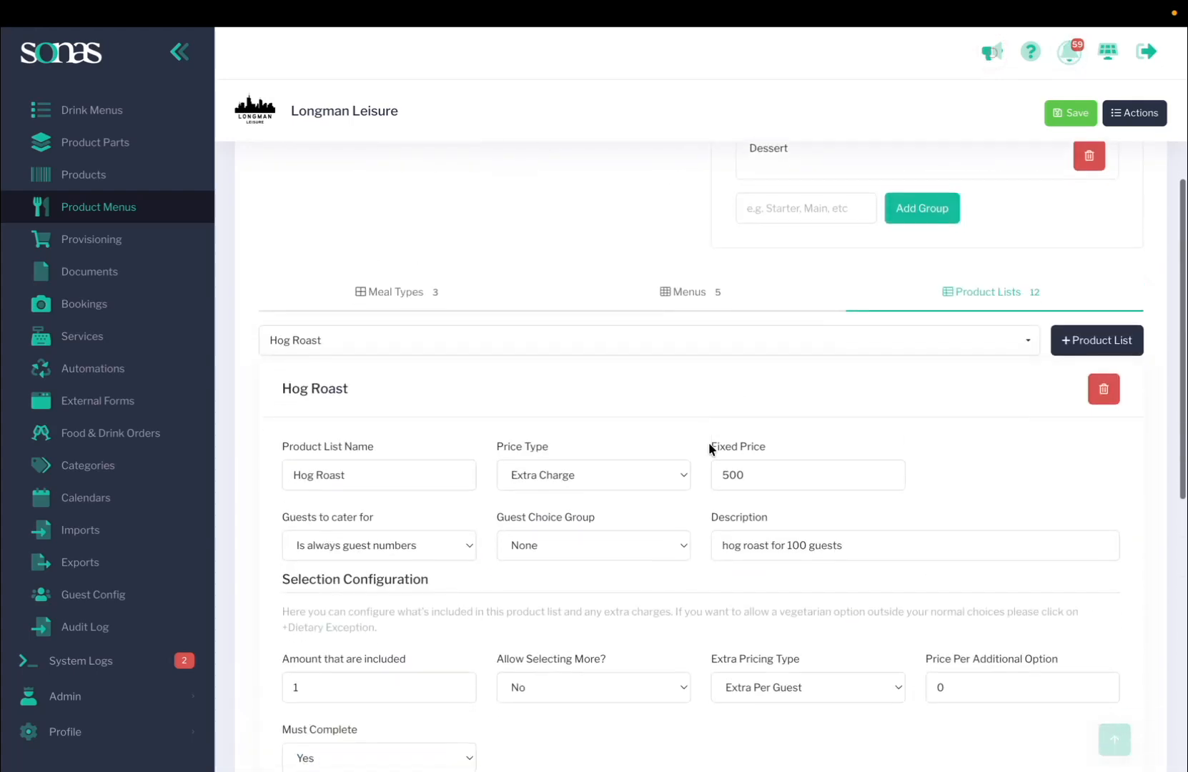
click(910, 341)
scroll(854, 270, up, 3)
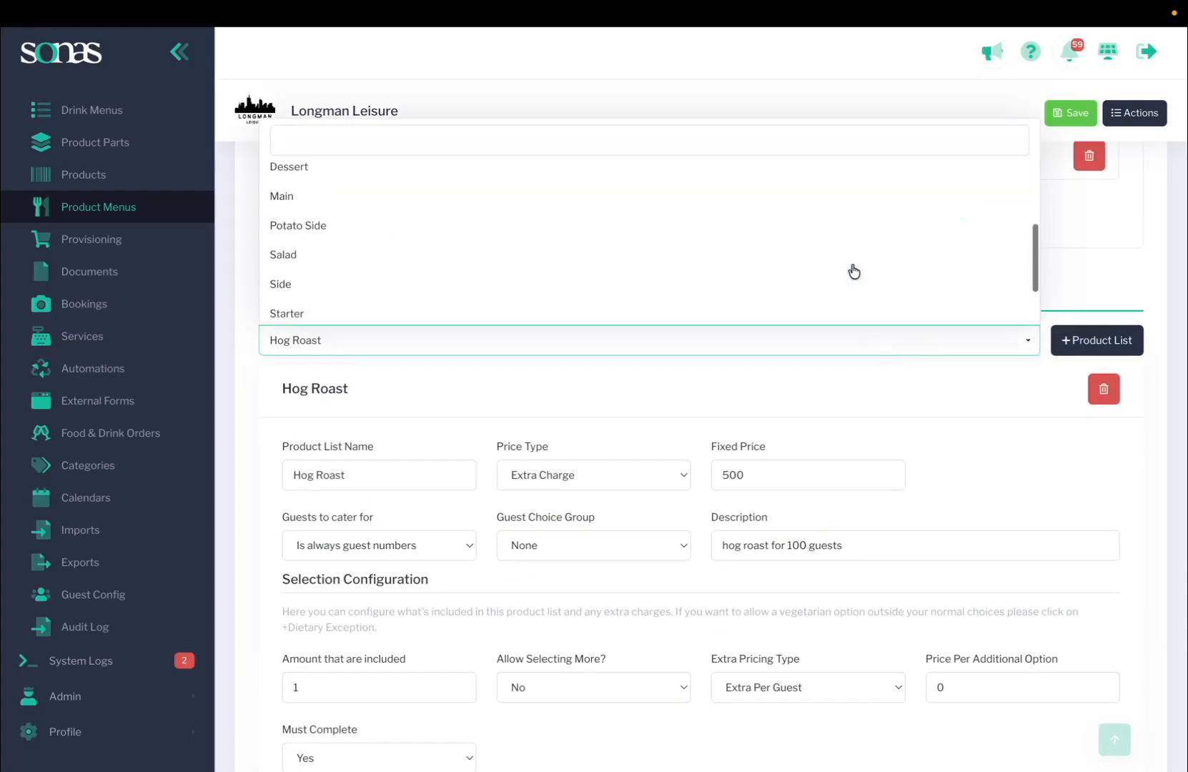
scroll(851, 265, up, 2)
click(844, 208)
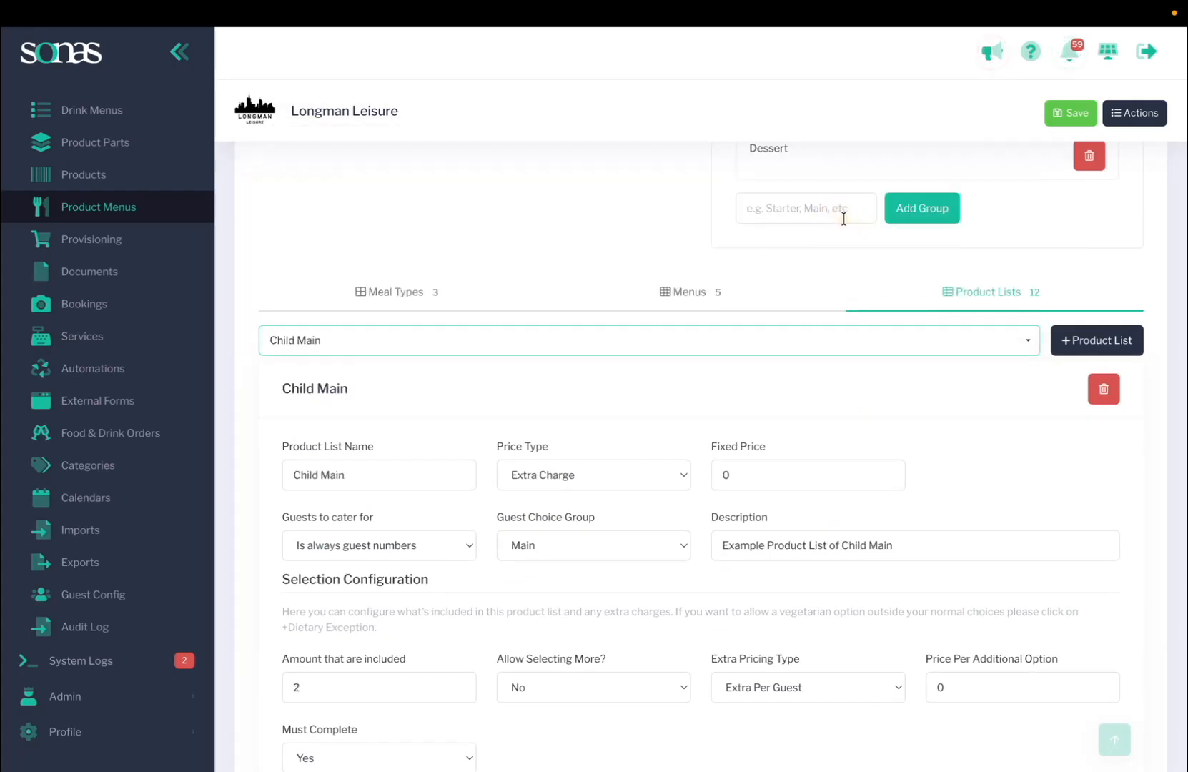
scroll(768, 394, down, 7)
scroll(768, 393, down, 3)
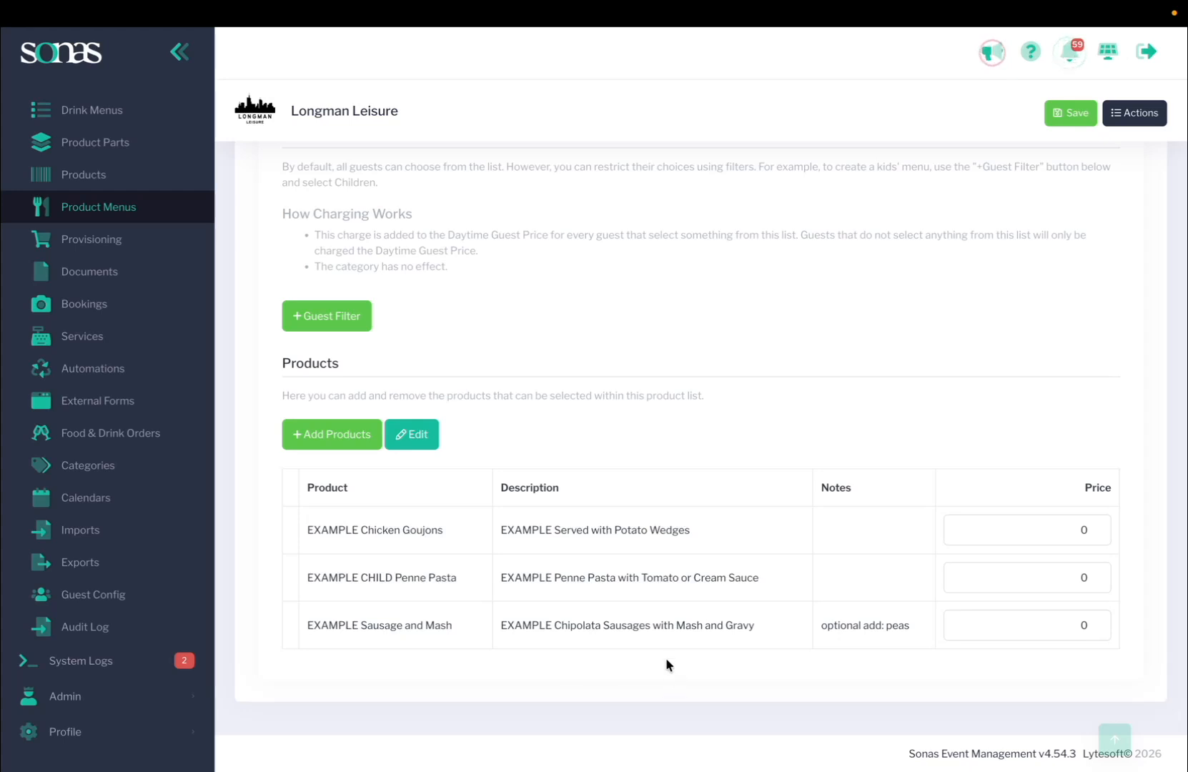
scroll(666, 457, up, 2)
scroll(666, 457, up, 1)
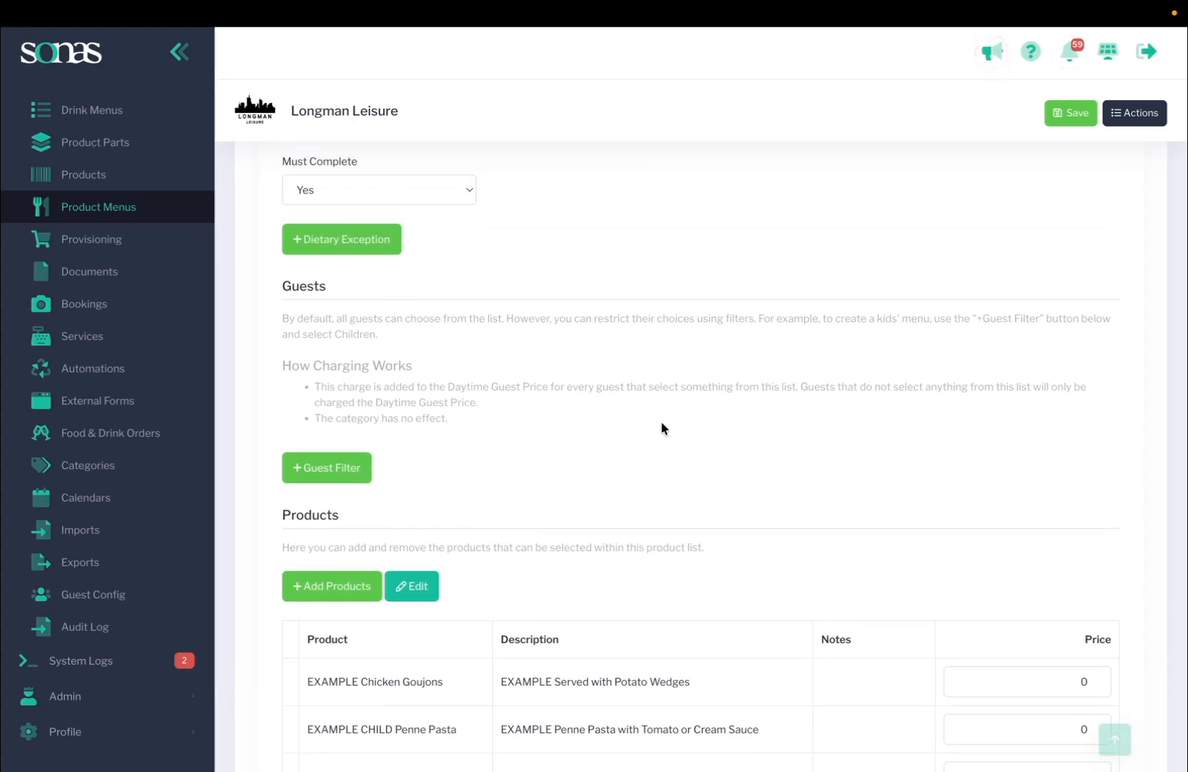
- Add two Adults (18+) guest filters to the Evening Buffet product list, one for Daytime and one for Evening
scroll(660, 428, up, 8)
click(597, 367)
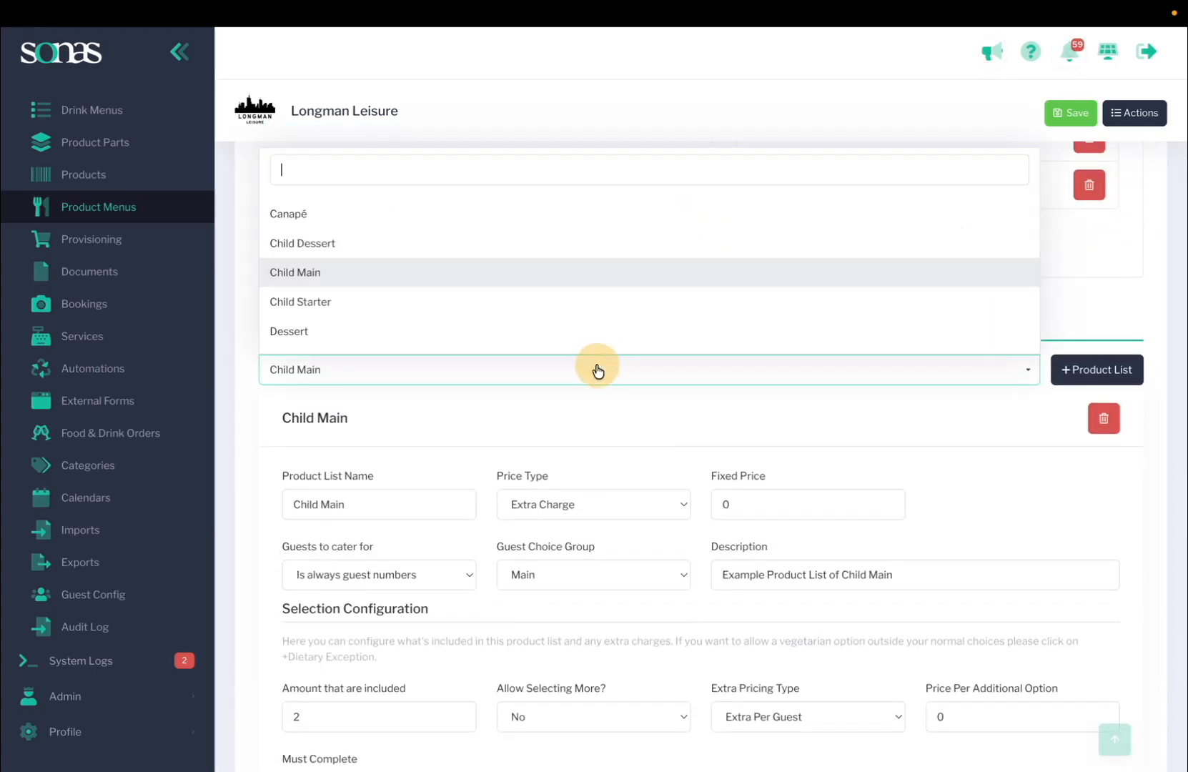
scroll(572, 320, down, 5)
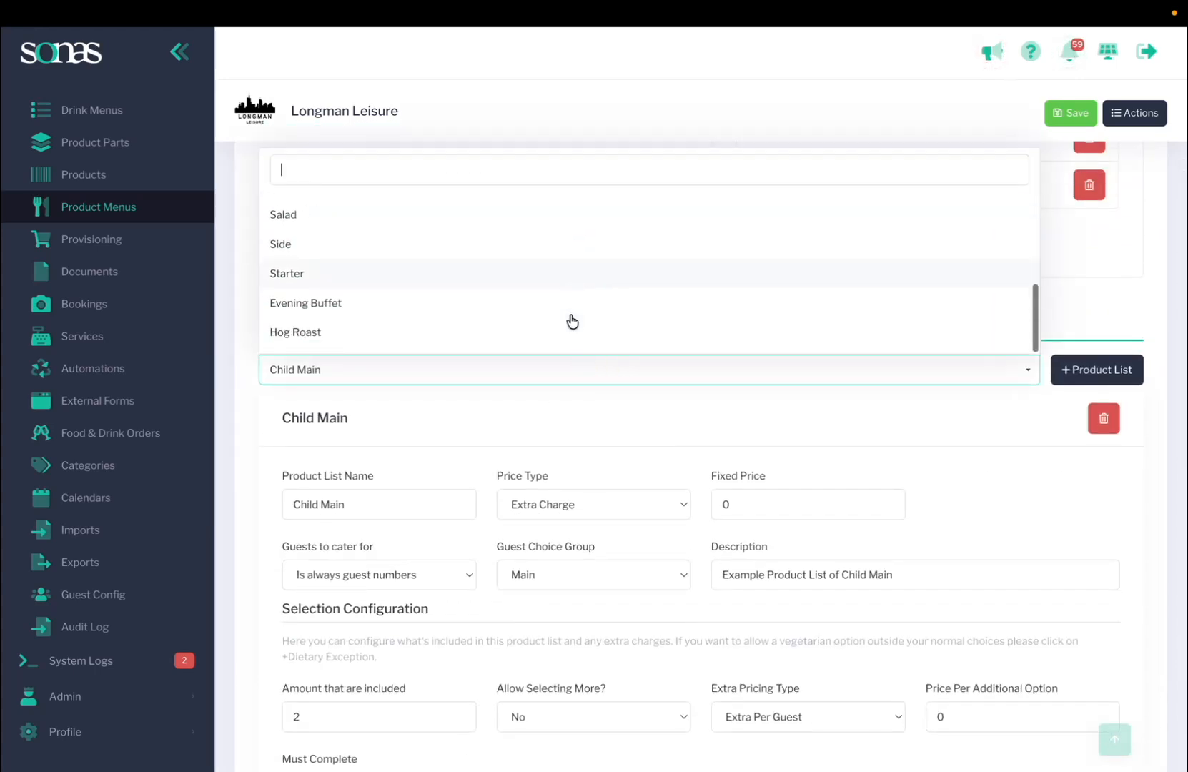
click(569, 311)
scroll(603, 405, down, 8)
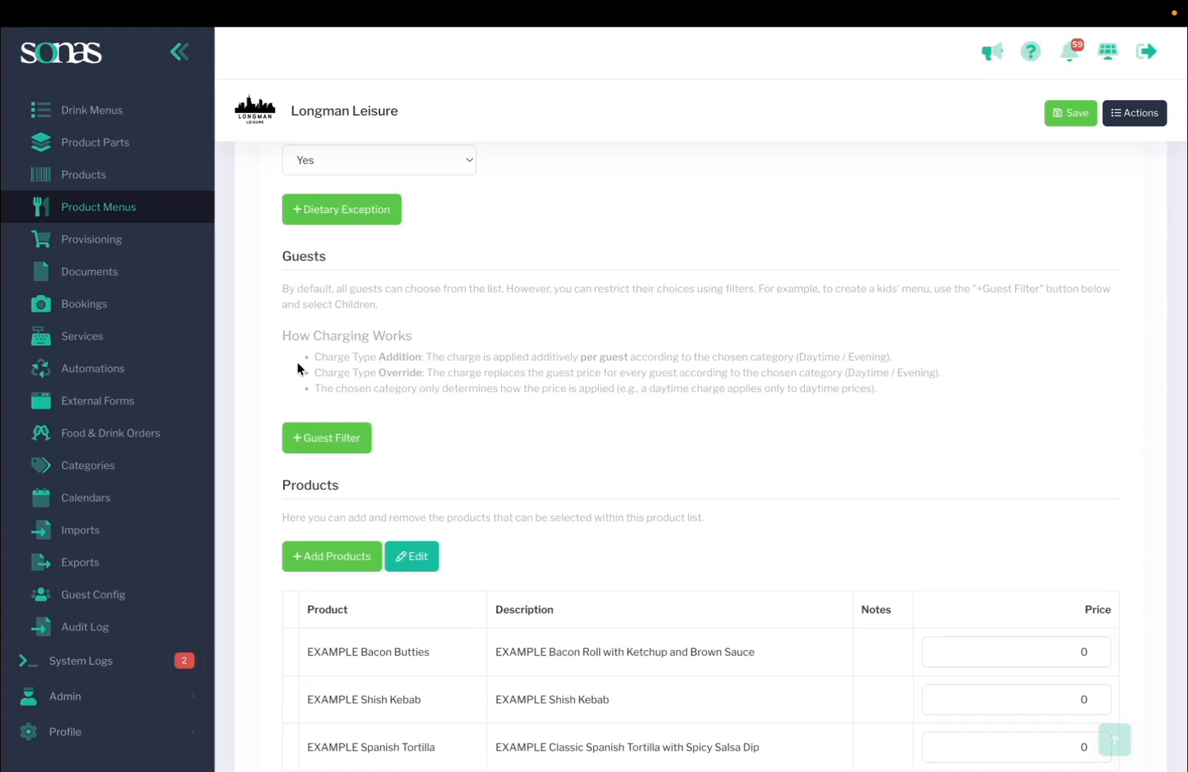
click(334, 441)
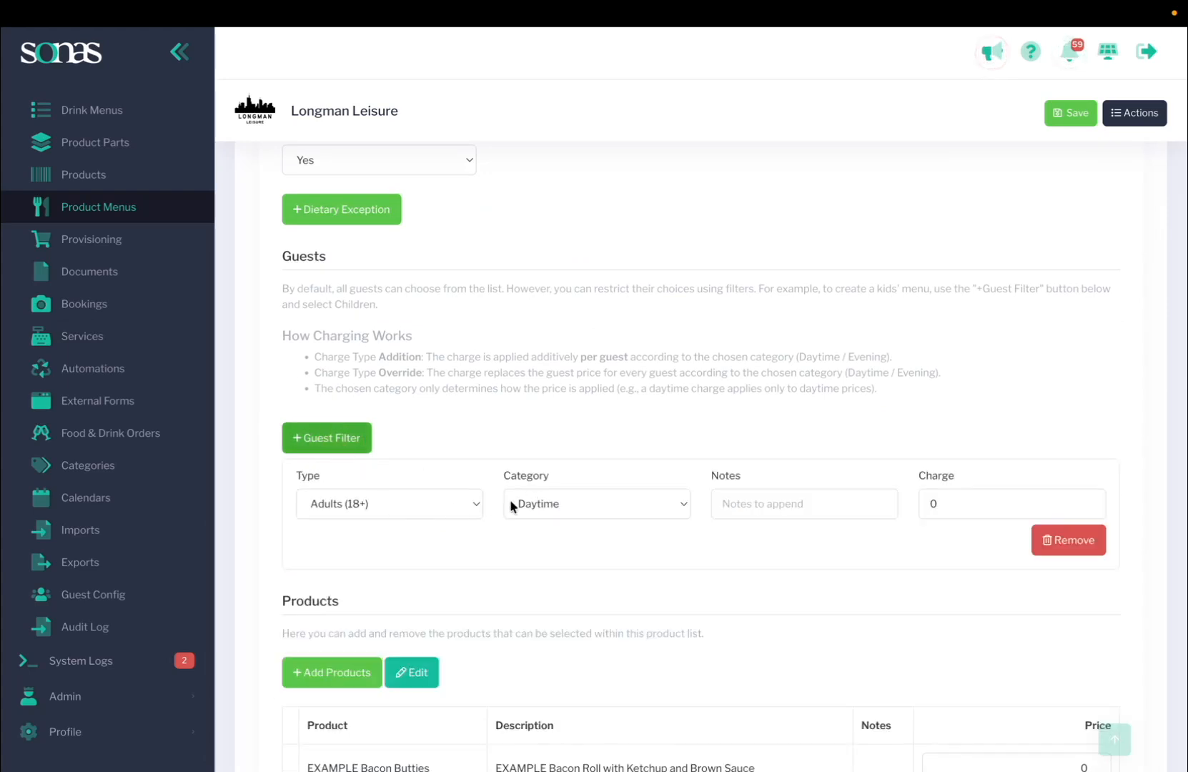
click(336, 450)
click(560, 625)
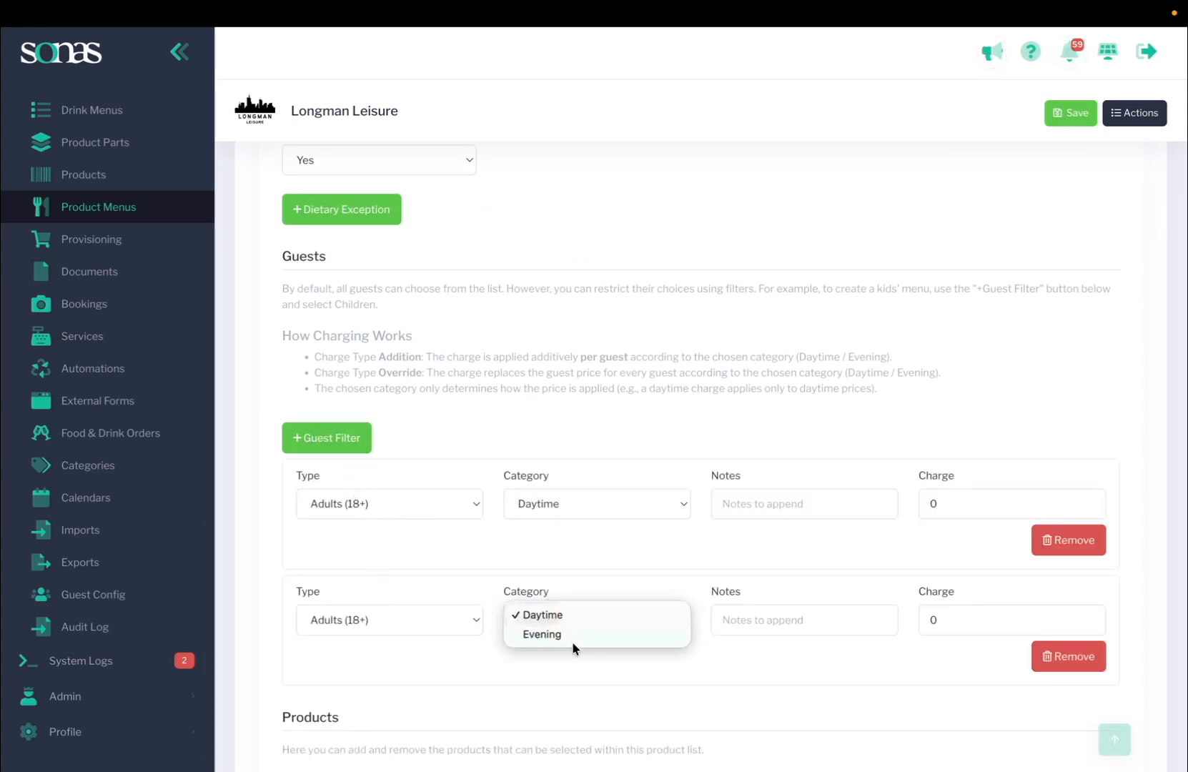
click(571, 638)
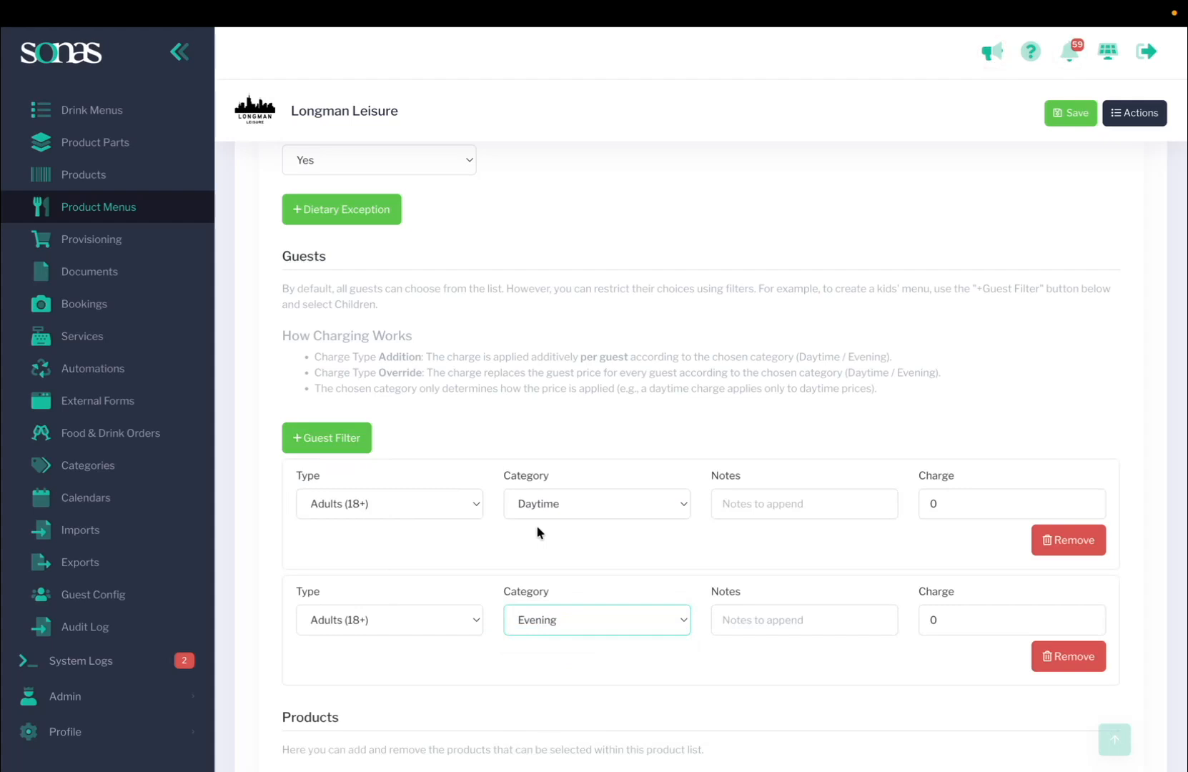